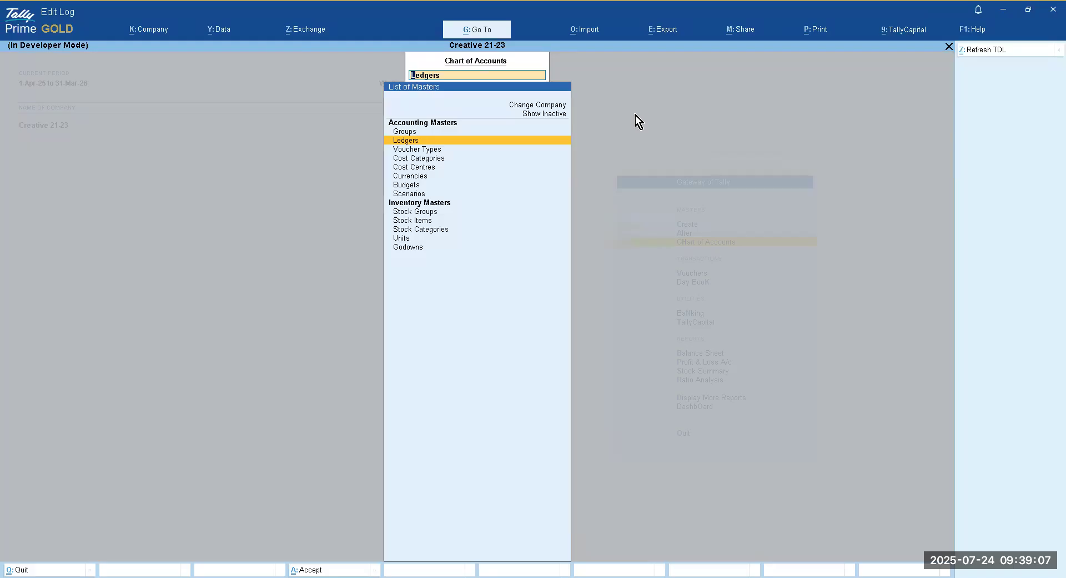
# Open the ledger list in the Chart of Accounts and switch it to the Ledger GST Details view
pyautogui.press('Return')
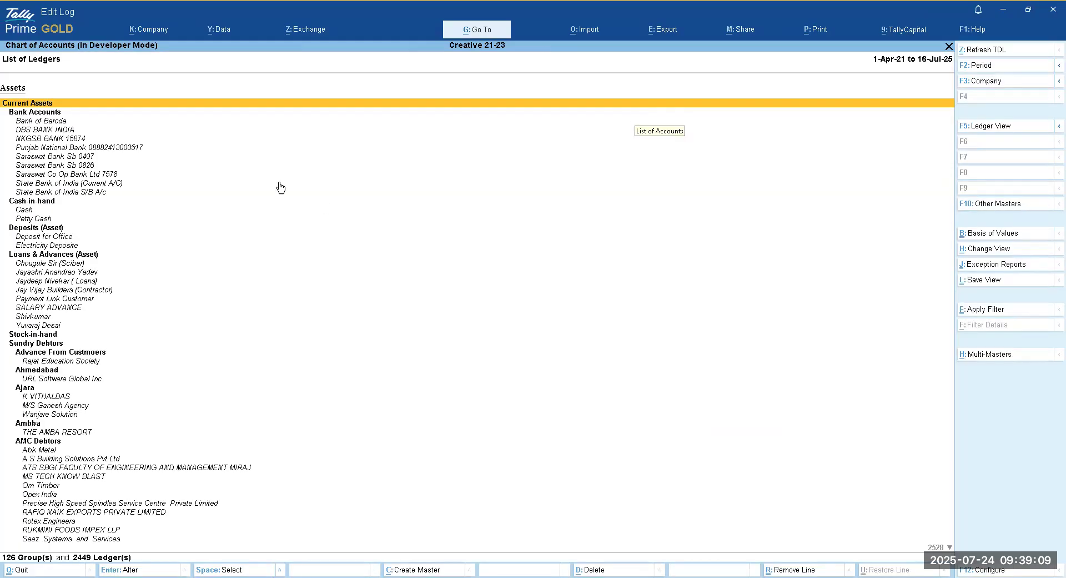
pyautogui.click(288, 318)
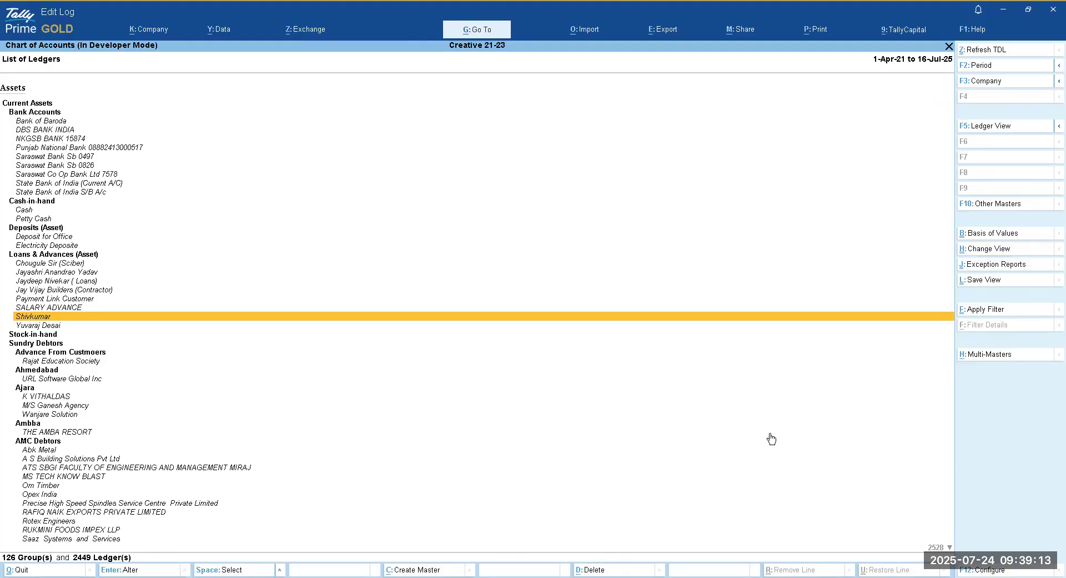
pyautogui.click(1000, 253)
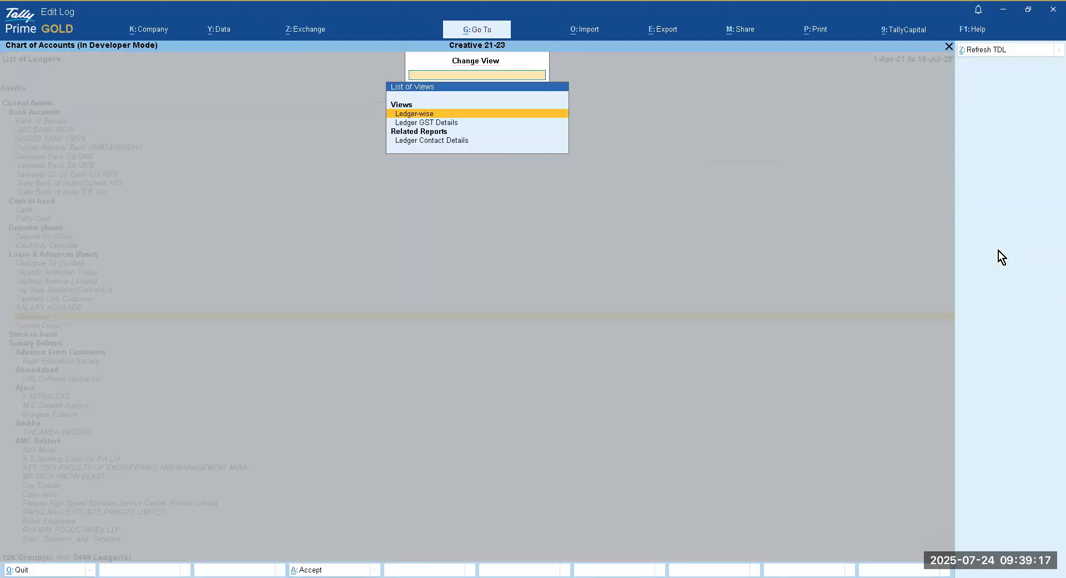
pyautogui.press('Down')
pyautogui.press('Down')
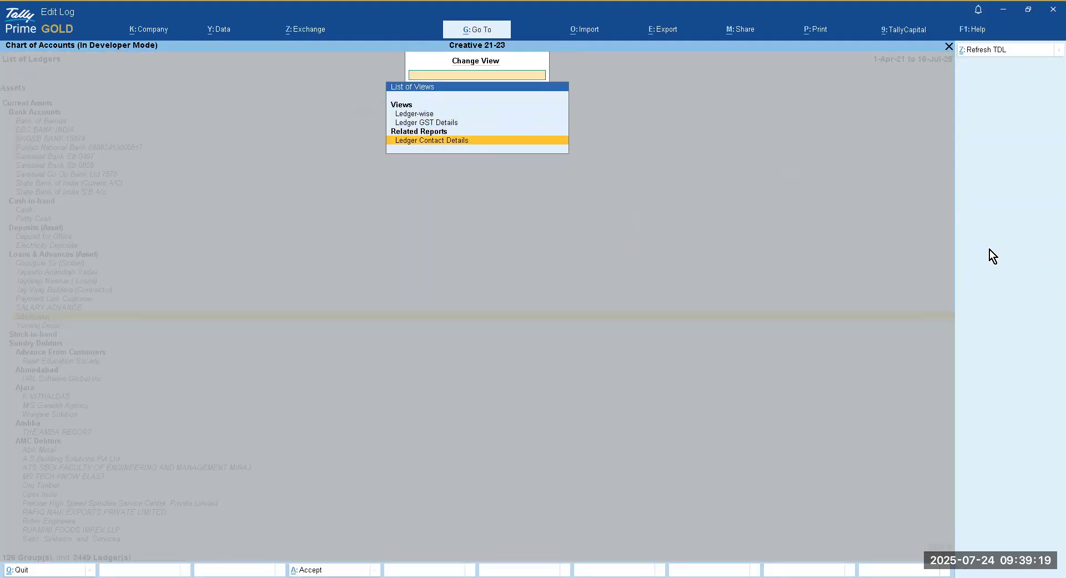
pyautogui.press('Up')
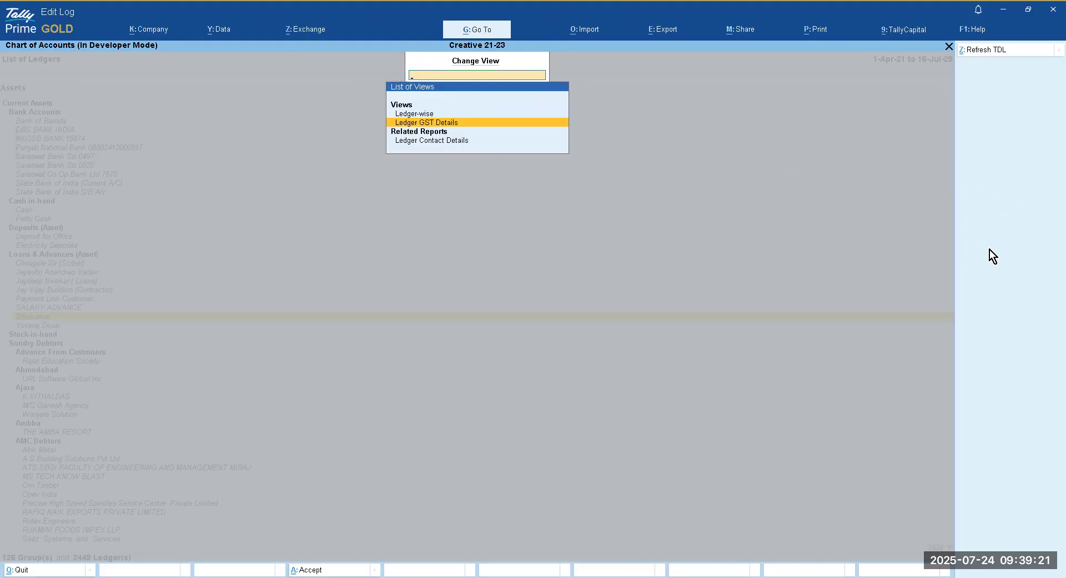
pyautogui.press('Return')
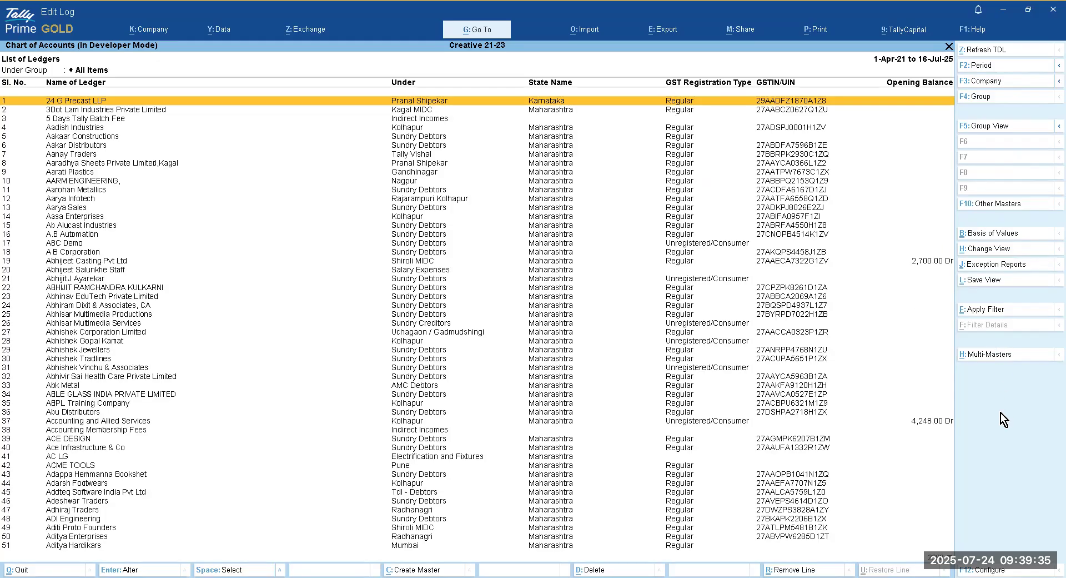
# Look through the ledgers' GST details from the first entry to the last and return to the start
pyautogui.press('Down')
pyautogui.press('Down')
pyautogui.press('Down')
pyautogui.press('Down')
pyautogui.press('Down')
pyautogui.press('Down')
pyautogui.press('Down')
pyautogui.press('Down')
pyautogui.press('Down')
pyautogui.press('Down')
pyautogui.press('Down')
pyautogui.press('Down')
pyautogui.press('Down')
pyautogui.press('Down')
pyautogui.press('Down')
pyautogui.press('Down')
pyautogui.press('Down')
pyautogui.press('Down')
pyautogui.press('Down')
pyautogui.press('Down')
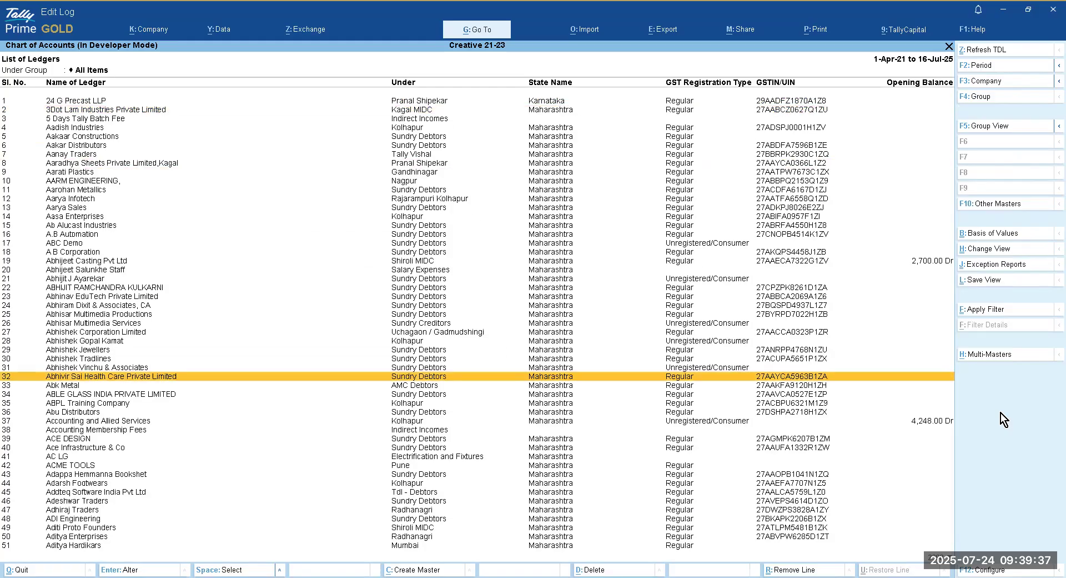
pyautogui.press('End')
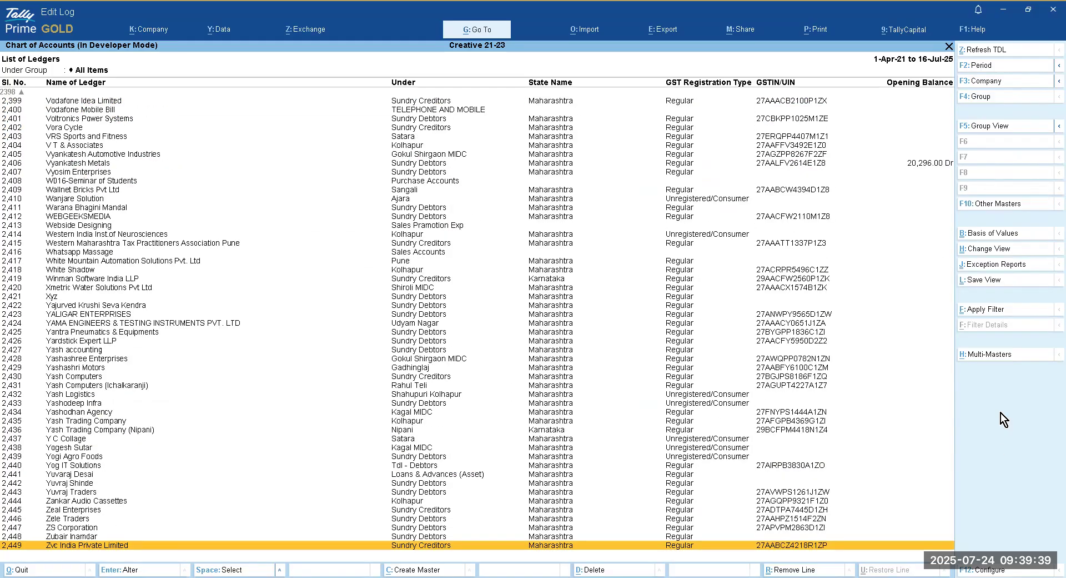
pyautogui.press('Home')
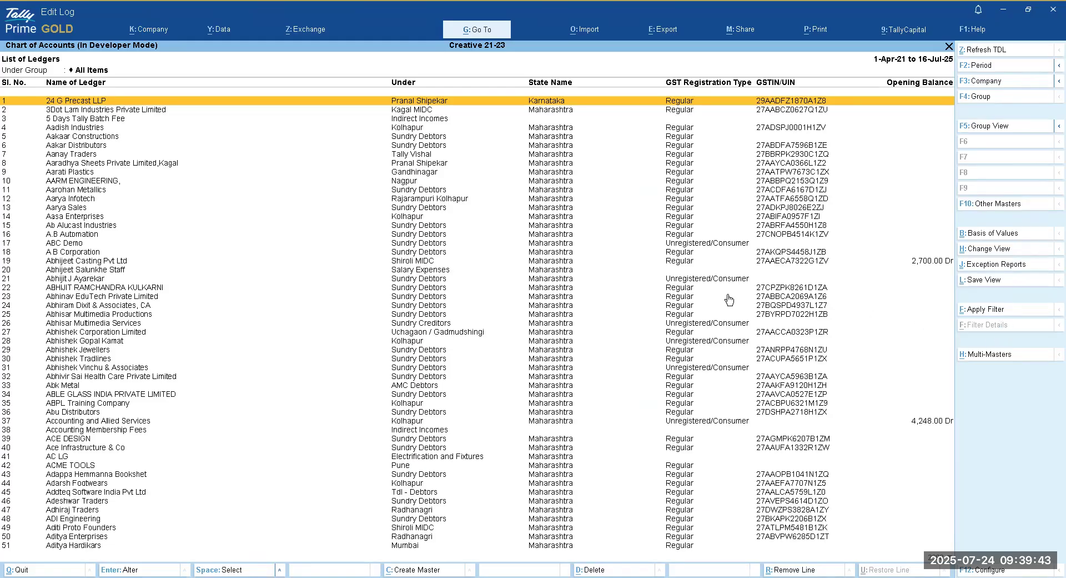
# Apply a basic filter for "Unr" to the ledger GST details
pyautogui.click(990, 308)
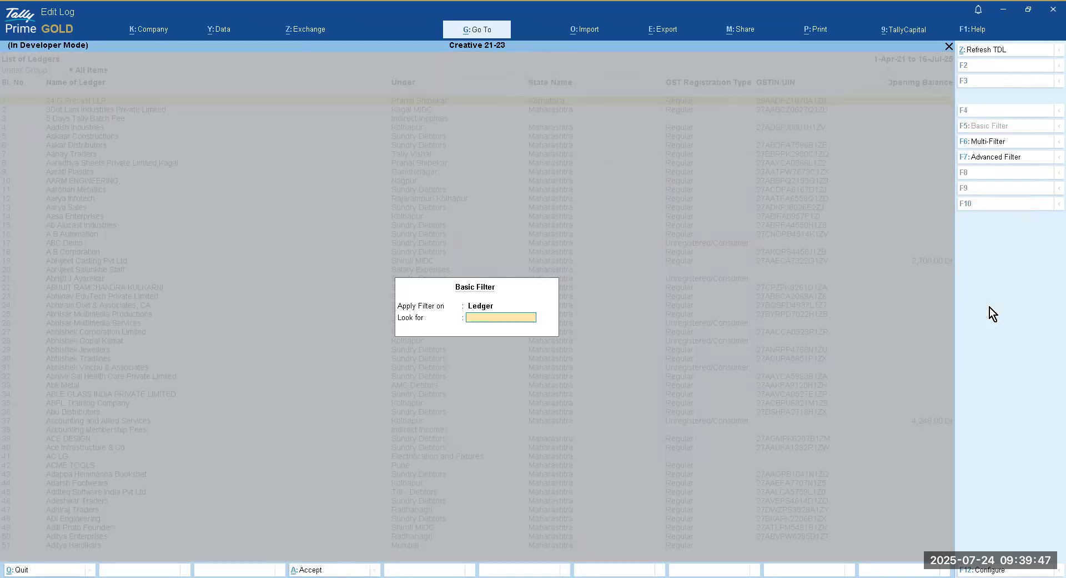
pyautogui.write('Unr')
pyautogui.press('Return')
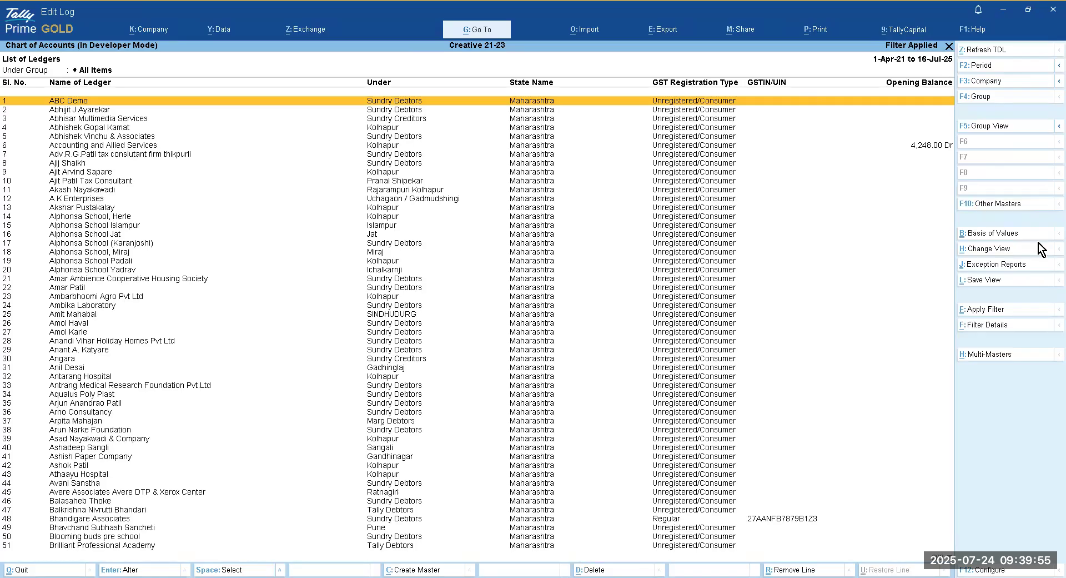
# Examine the GST registration types of the filtered ledgers, clear the filter and close the list
pyautogui.press('pagedown')
pyautogui.press('pagedown')
pyautogui.press('pagedown')
pyautogui.press('pagedown')
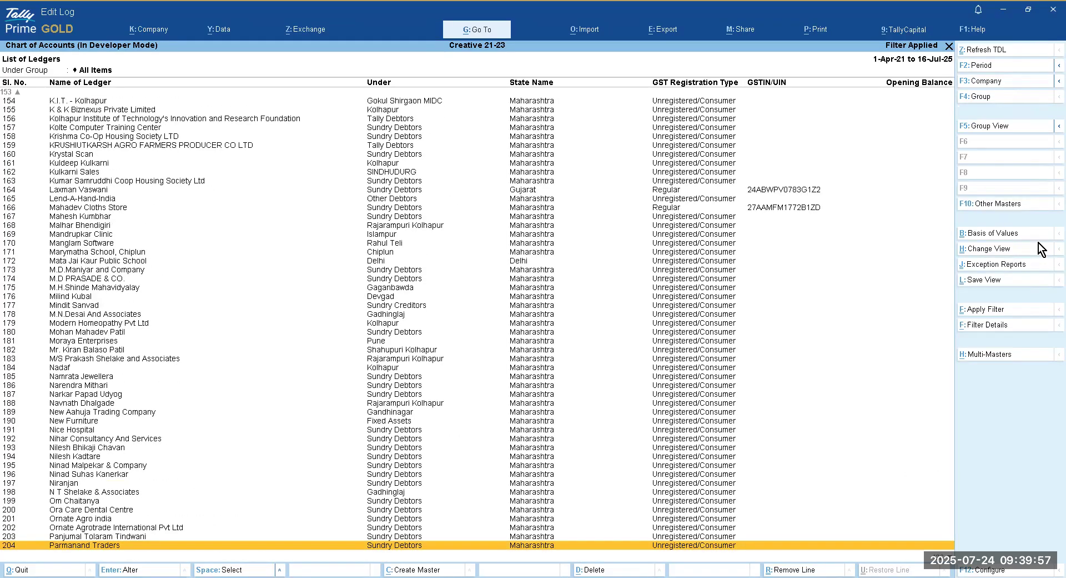
pyautogui.press('pageup')
pyautogui.press('pageup')
pyautogui.press('pageup')
pyautogui.press('pageup')
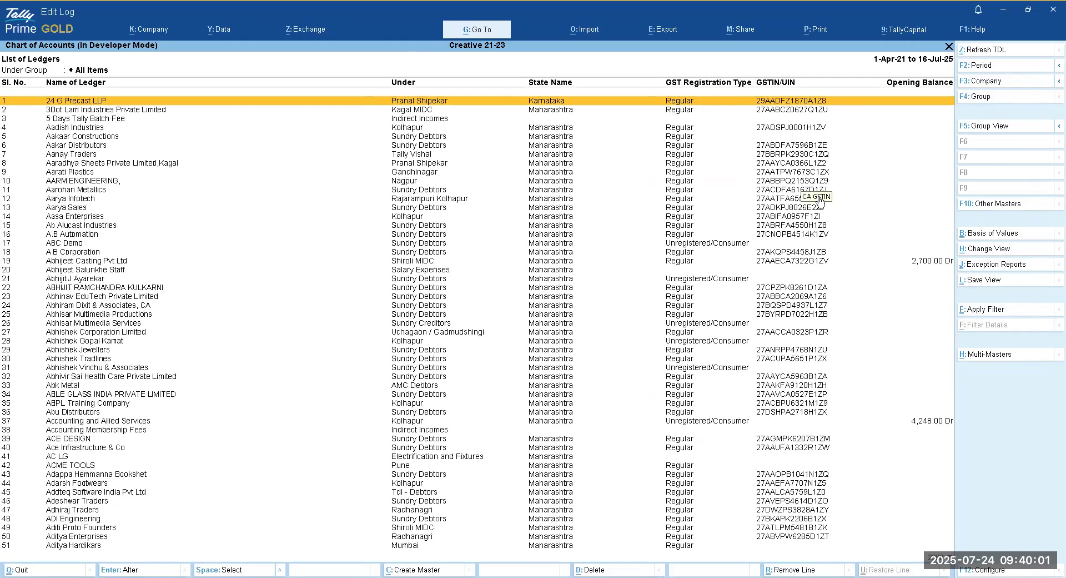
pyautogui.press('Escape')
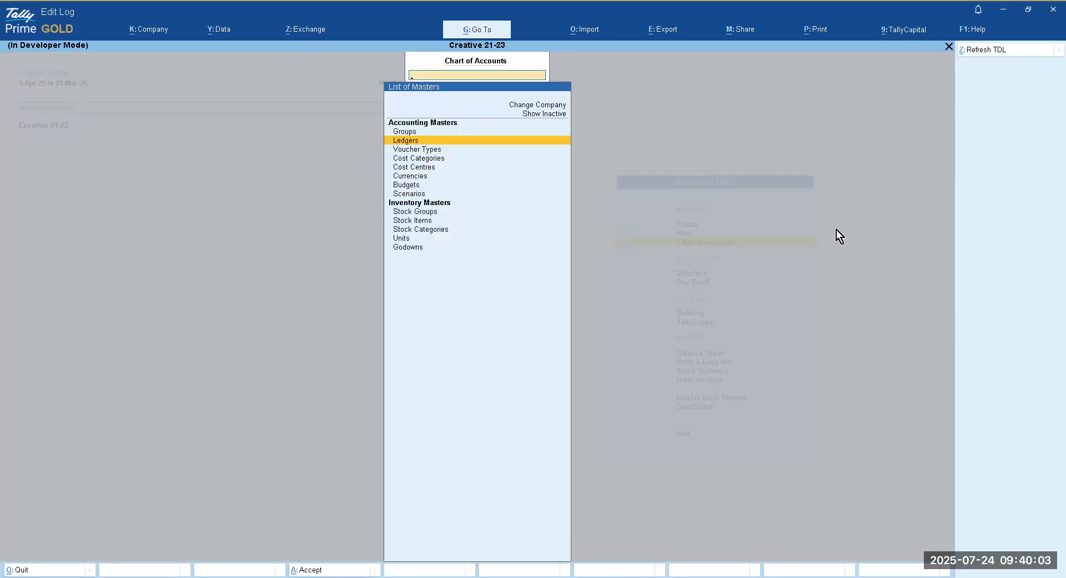
# Reopen the ledger list and switch it to the Ledger Contact Details report
pyautogui.press('Return')
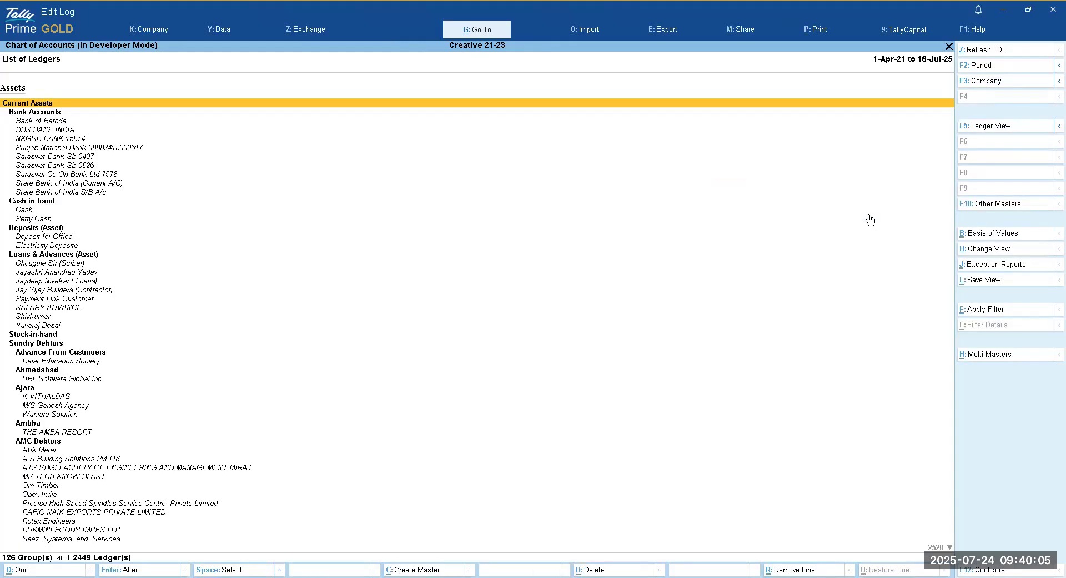
pyautogui.click(973, 250)
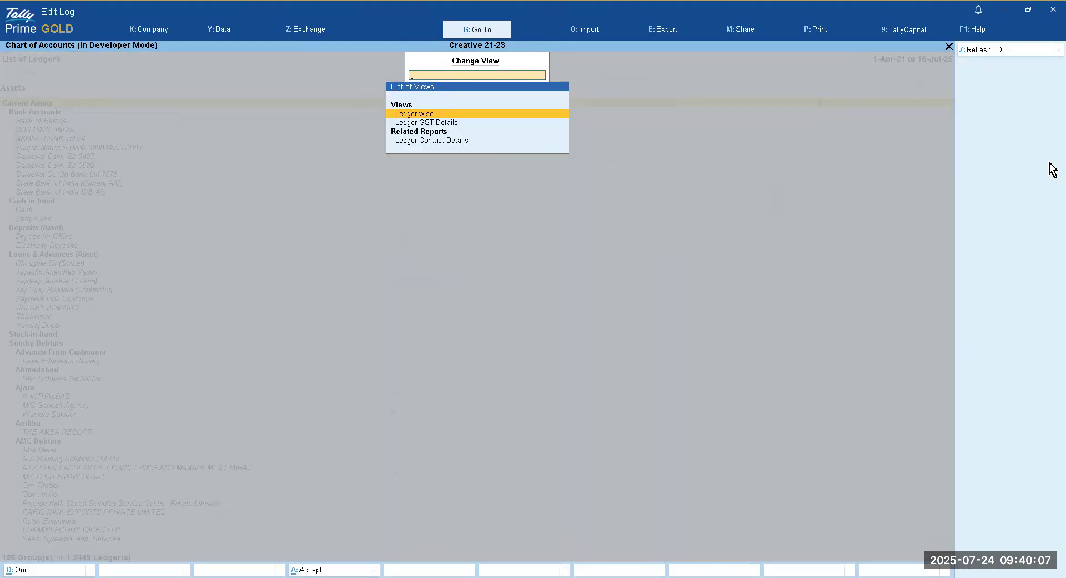
pyautogui.press('Down')
pyautogui.press('Down')
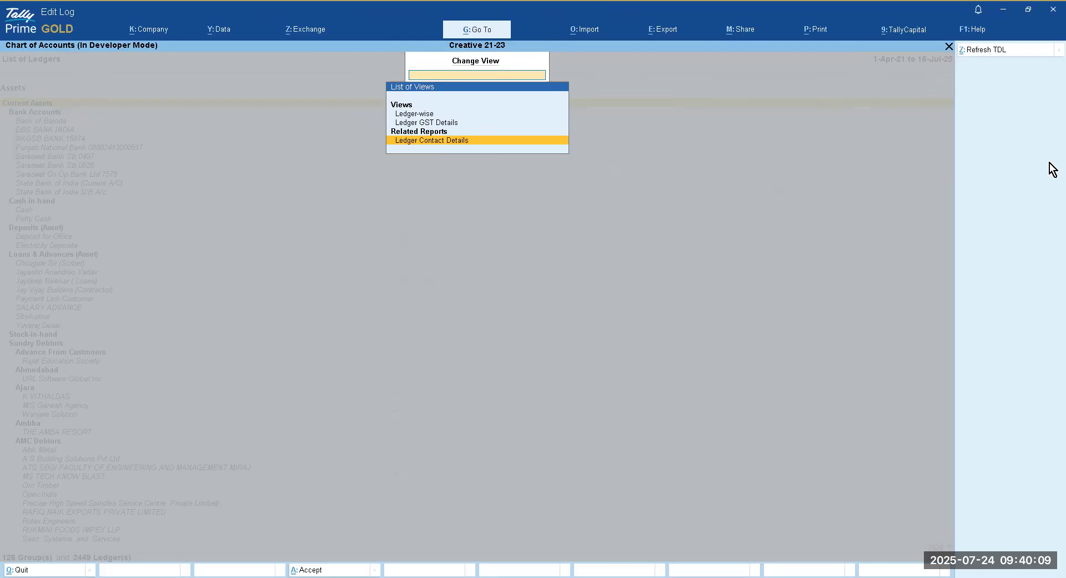
pyautogui.press('Return')
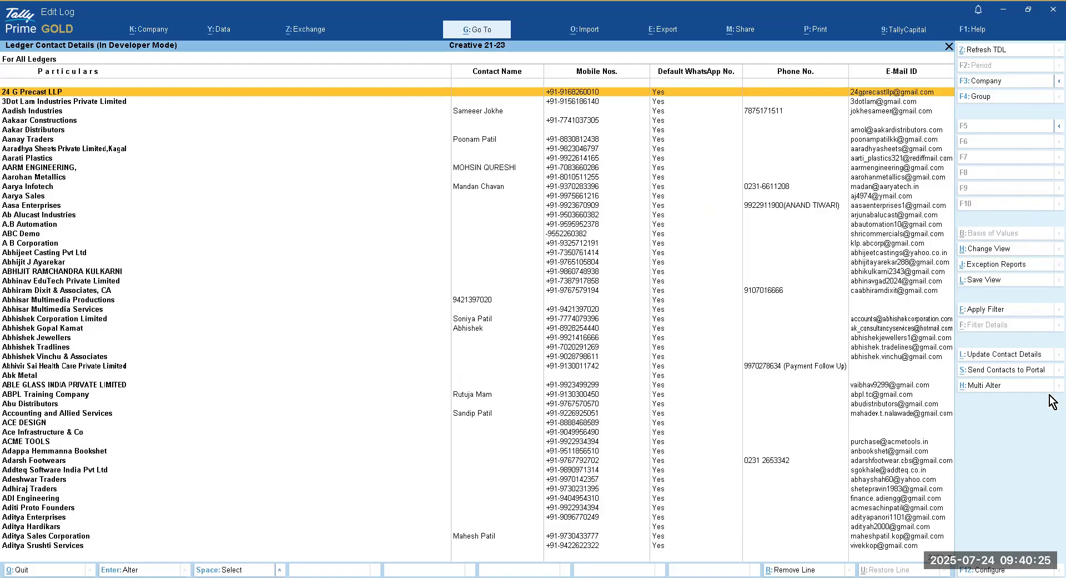
# Filter the ledger contact details for "9421", check the matching phone entries, and return to the main menu
pyautogui.click(1004, 312)
pyautogui.write('9421')
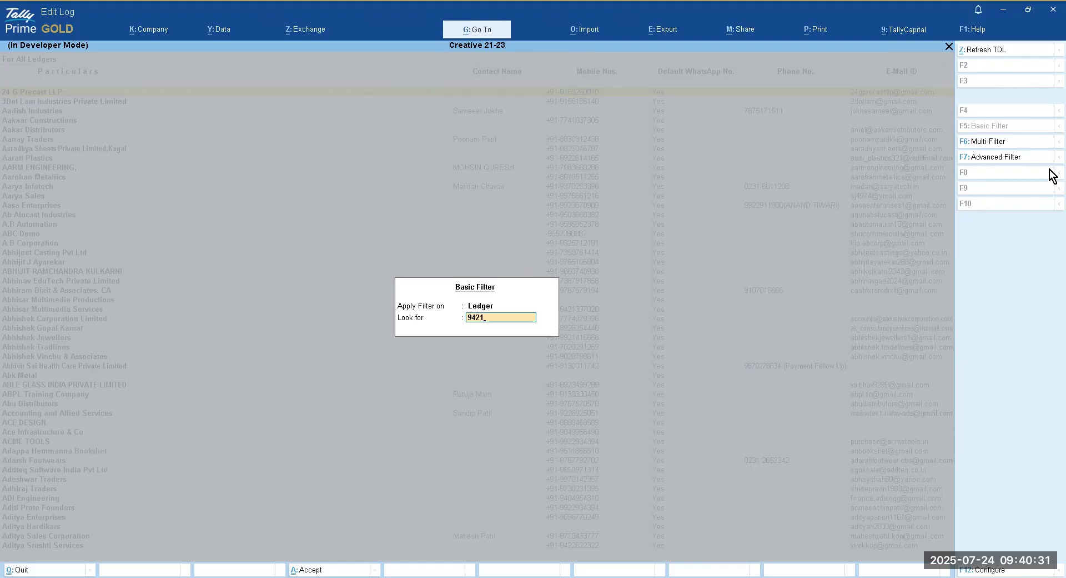
pyautogui.press('Return')
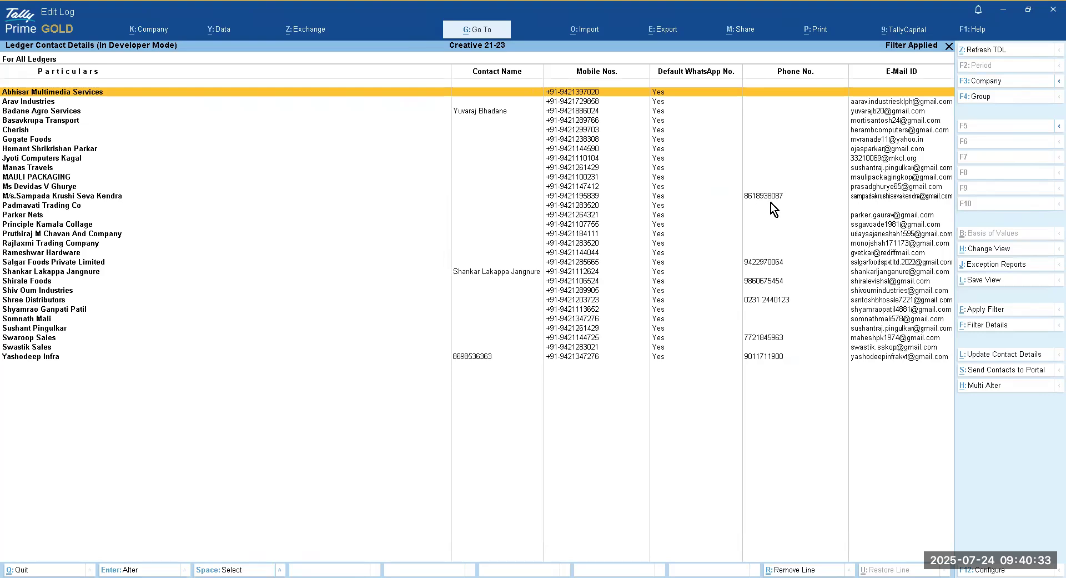
pyautogui.click(774, 263)
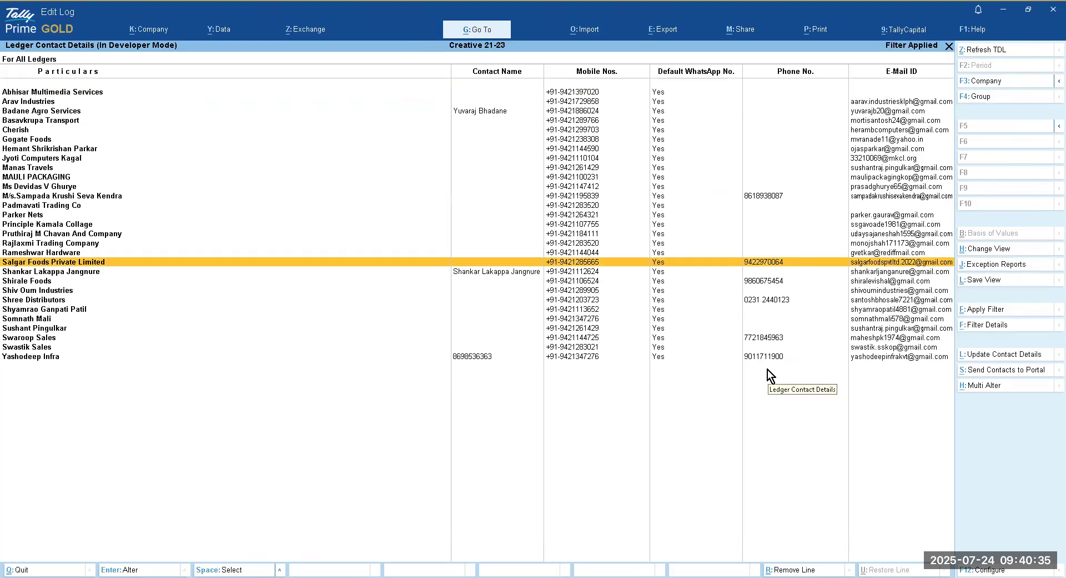
pyautogui.click(754, 337)
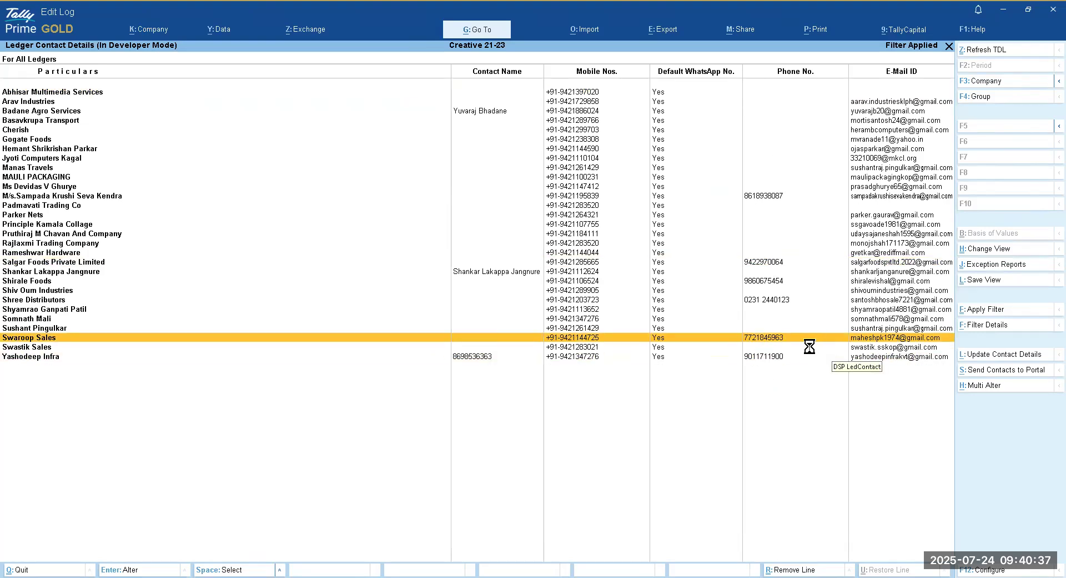
pyautogui.press('Escape')
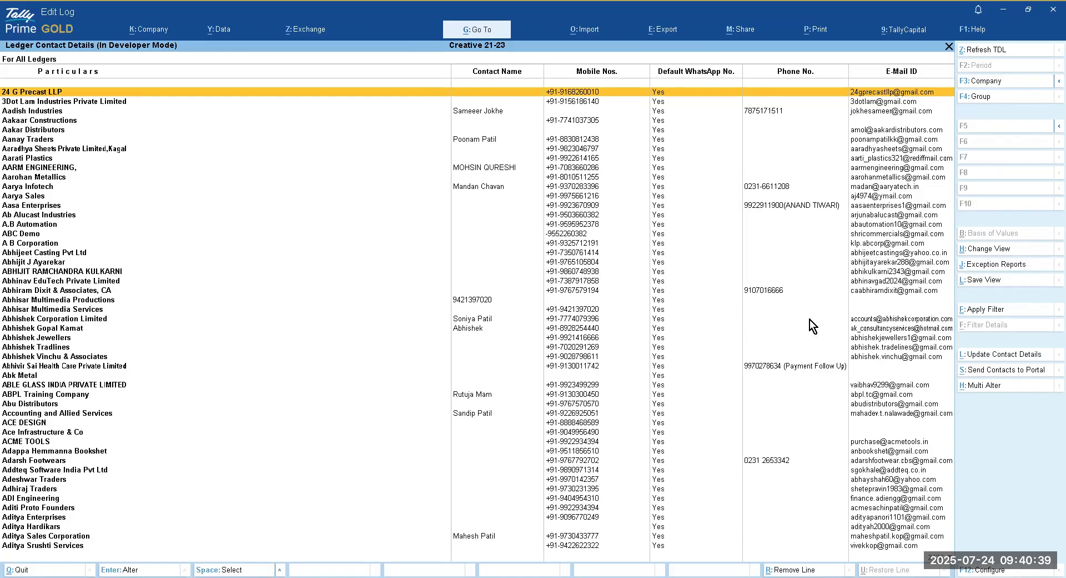
pyautogui.press('Escape')
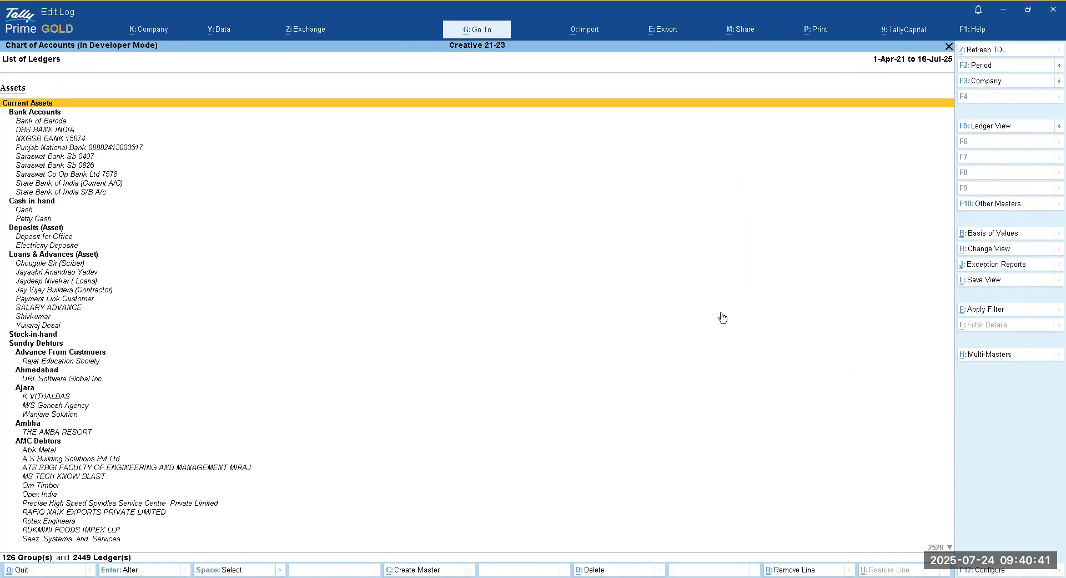
pyautogui.press('Escape')
pyautogui.press('Escape')
# Reopen the ledger list to check its available views, and return to the main menu
pyautogui.press('Return')
pyautogui.press('Down')
pyautogui.press('Up')
pyautogui.press('Return')
pyautogui.click(997, 254)
pyautogui.press('Down')
pyautogui.press('Down')
pyautogui.press('Escape')
pyautogui.press('Escape')
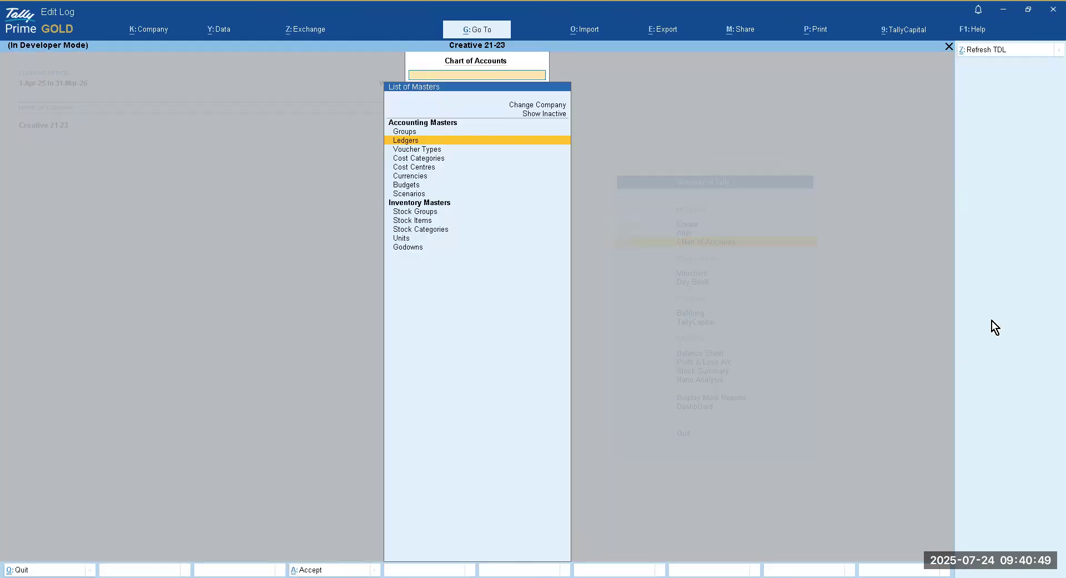
pyautogui.press('Escape')
# Open the stock item list in the Chart of Accounts and switch it to Stock Item View
pyautogui.press('Return')
pyautogui.press('Down')
pyautogui.press('Down')
pyautogui.press('Down')
pyautogui.press('Down')
pyautogui.press('Down')
pyautogui.press('Down')
pyautogui.press('Down')
pyautogui.press('Down')
pyautogui.press('Down')
pyautogui.press('Up')
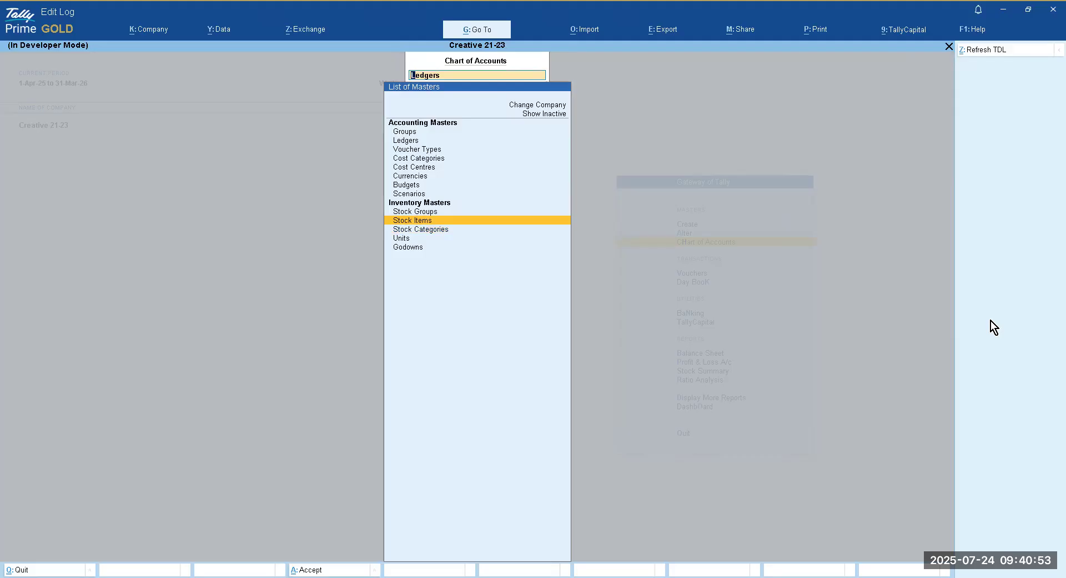
pyautogui.press('Return')
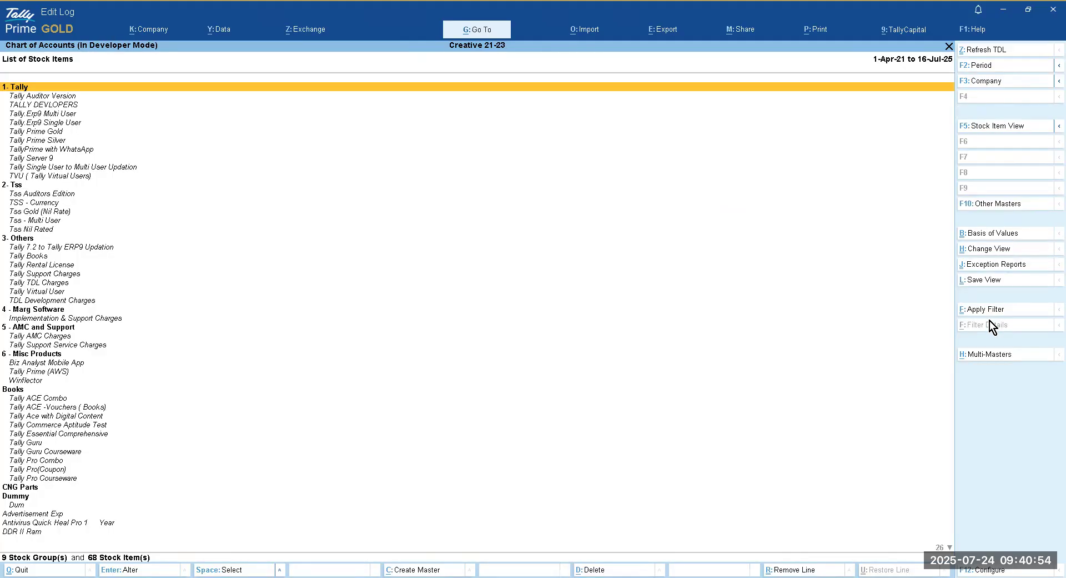
pyautogui.click(973, 252)
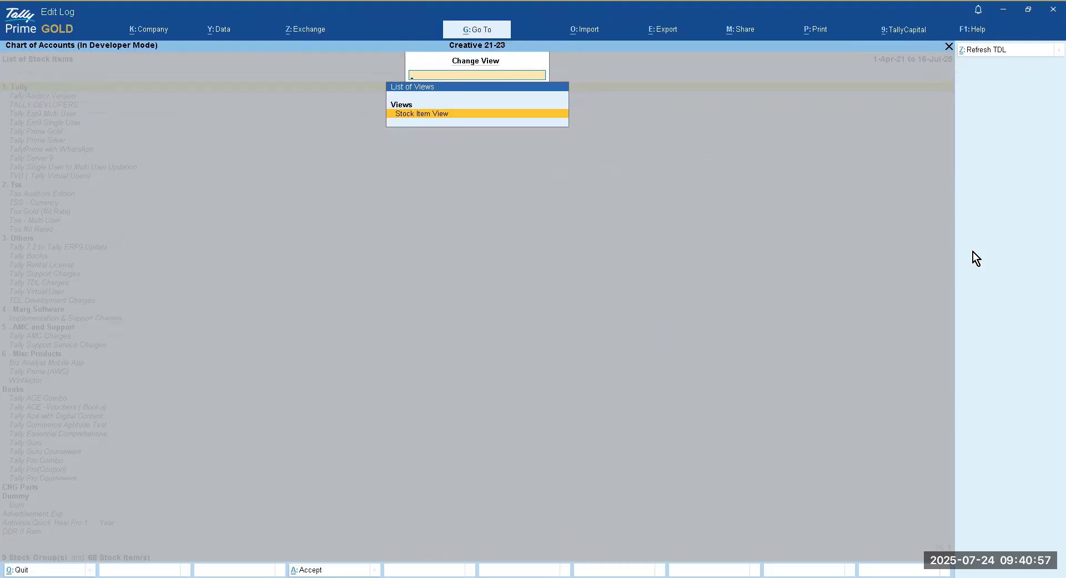
pyautogui.press('Return')
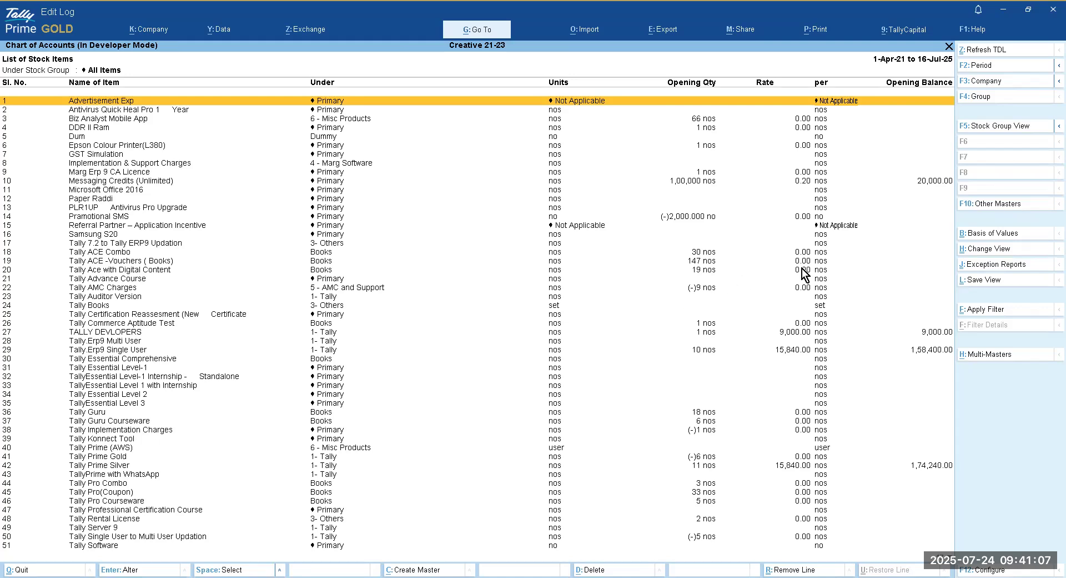
# Open the Messaging Credits (Unlimited) stock item to check its details, and close it without changes
pyautogui.click(938, 180)
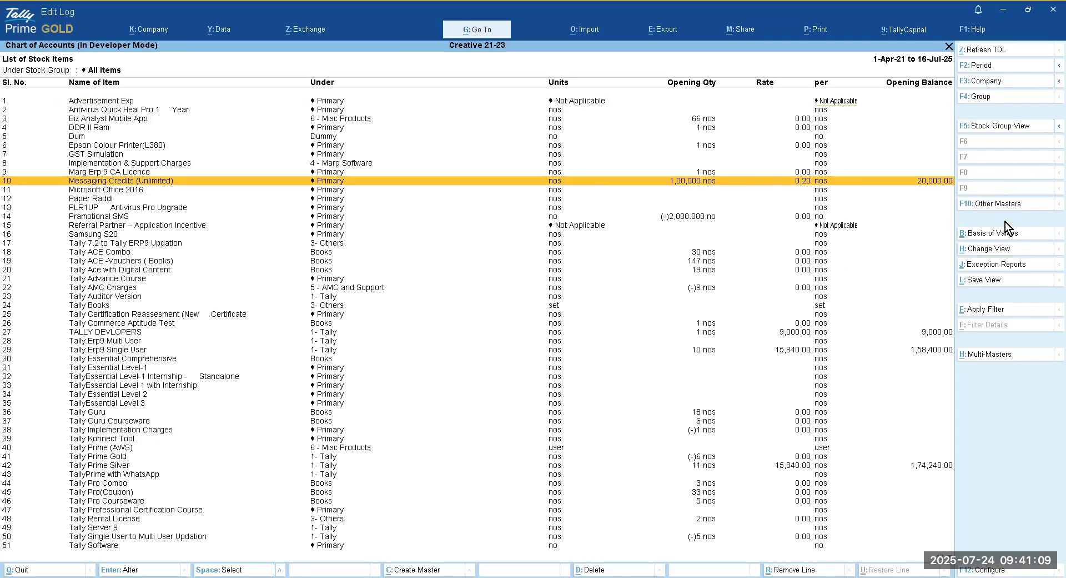
pyautogui.press('Return')
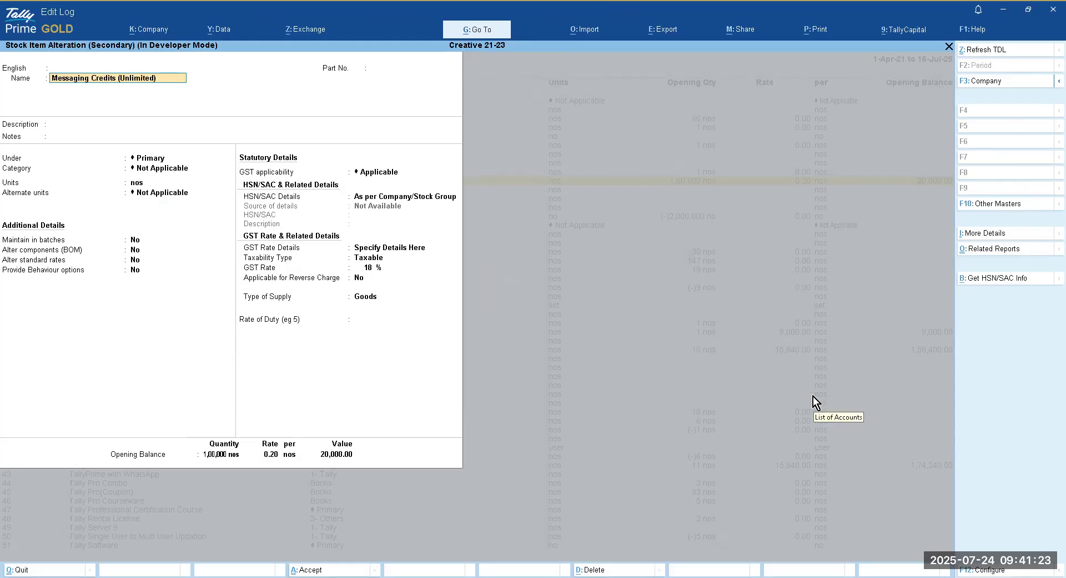
pyautogui.press('Escape')
pyautogui.press('Escape')
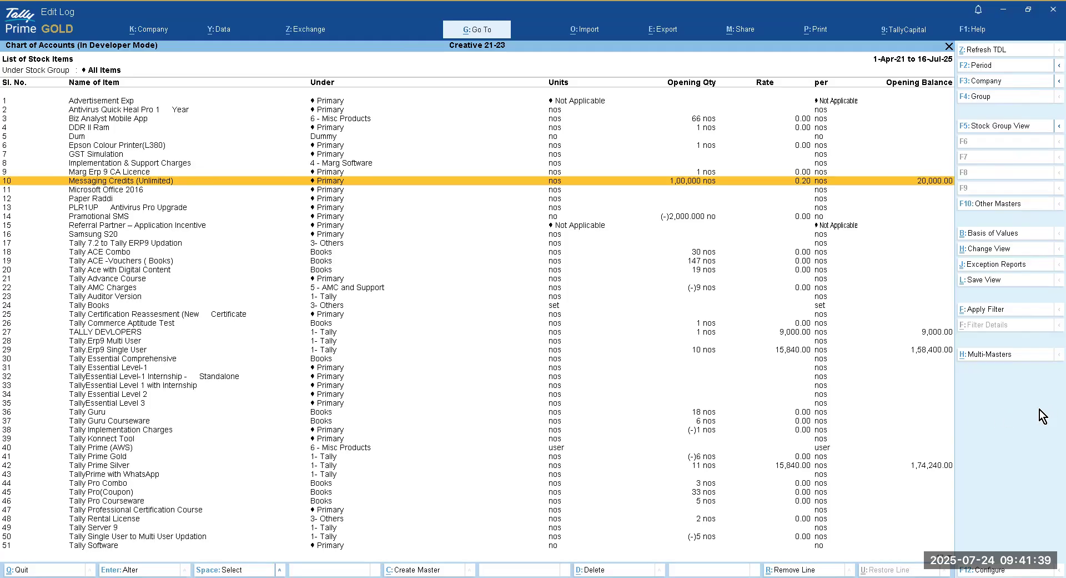
# Apply a basic filter for "147" to the list of stock items
pyautogui.click(698, 263)
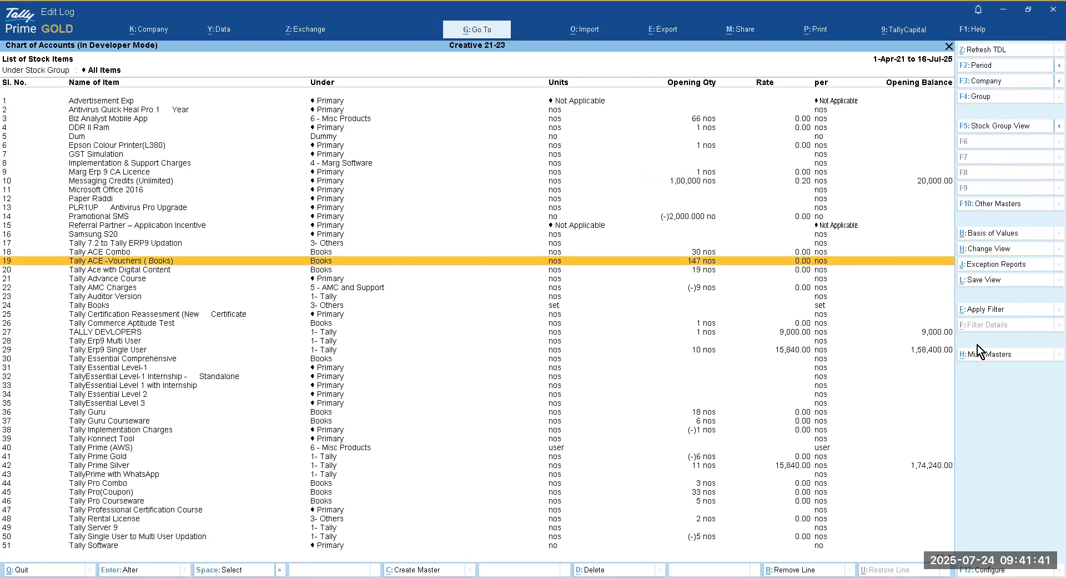
pyautogui.click(794, 173)
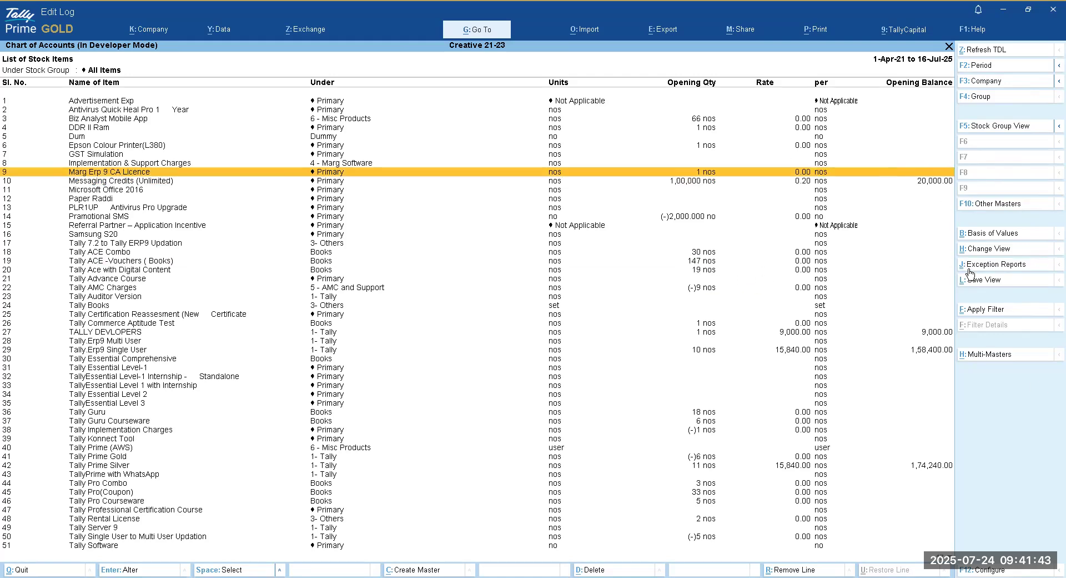
pyautogui.click(993, 313)
pyautogui.write('147')
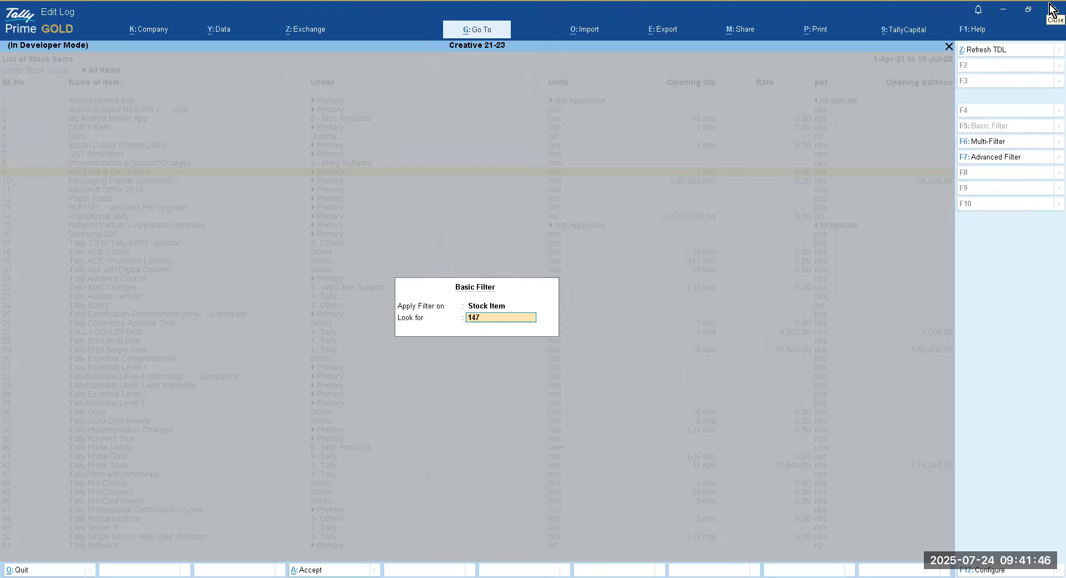
pyautogui.press('Return')
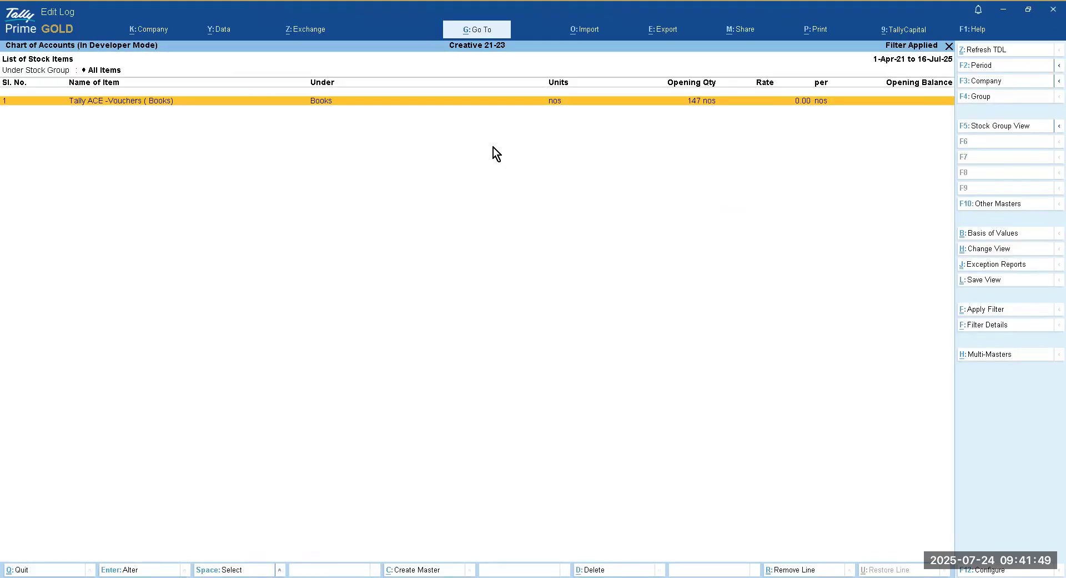
# Open the filtered Tally ACE -Vouchers ( Books) item to check its details, close it without changes, and return to the main menu
pyautogui.press('Return')
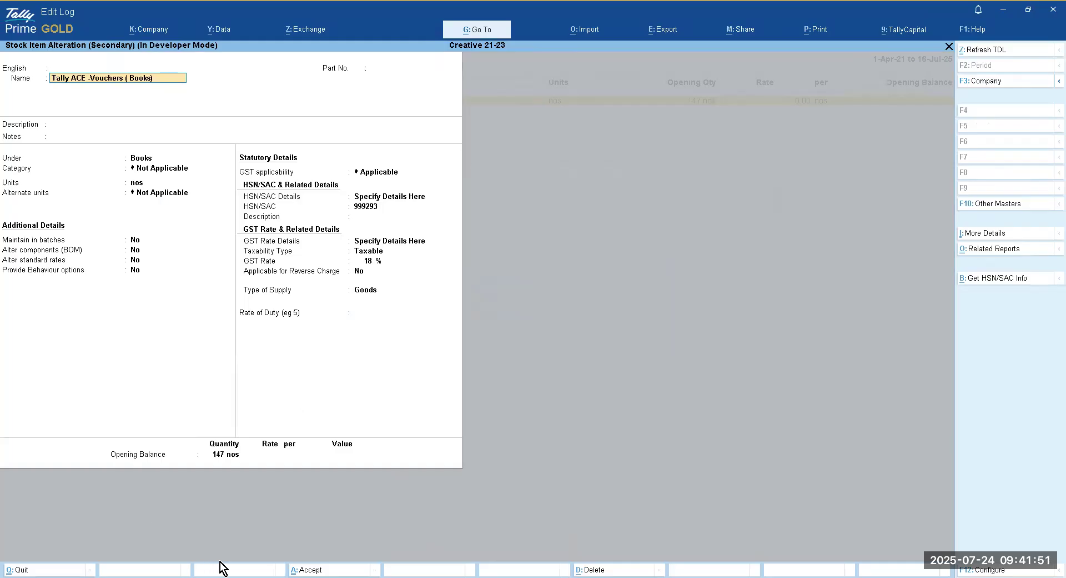
pyautogui.press('Escape')
pyautogui.press('y')
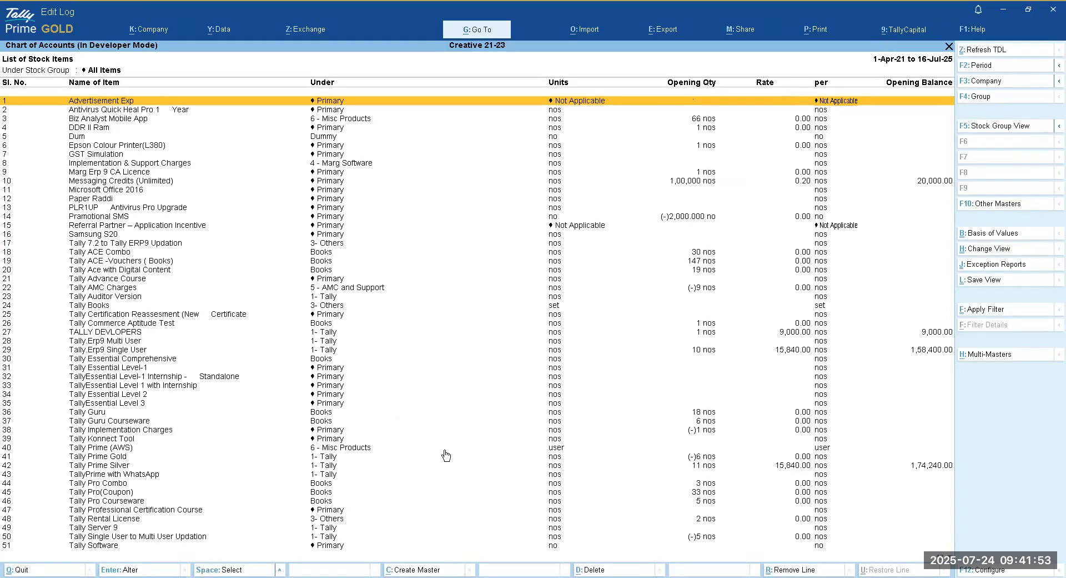
pyautogui.press('Escape')
pyautogui.press('Escape')
# Open the list of stock items for master alteration
pyautogui.press('Up')
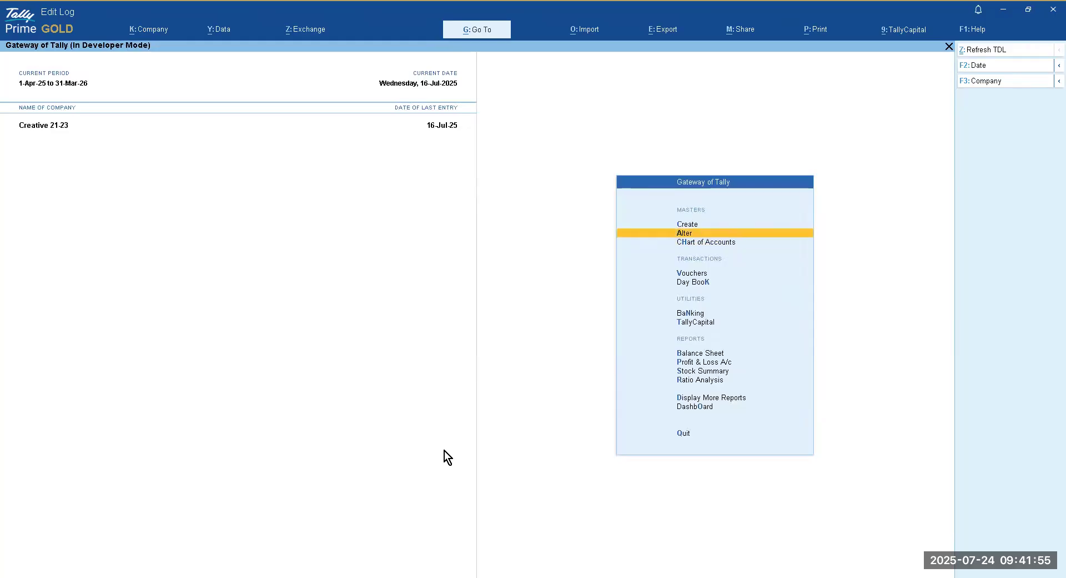
pyautogui.press('Return')
pyautogui.press('Down')
pyautogui.press('Down')
pyautogui.press('Down')
pyautogui.press('Down')
pyautogui.press('Down')
pyautogui.press('Down')
pyautogui.press('Down')
pyautogui.press('Down')
pyautogui.press('Down')
pyautogui.press('Down')
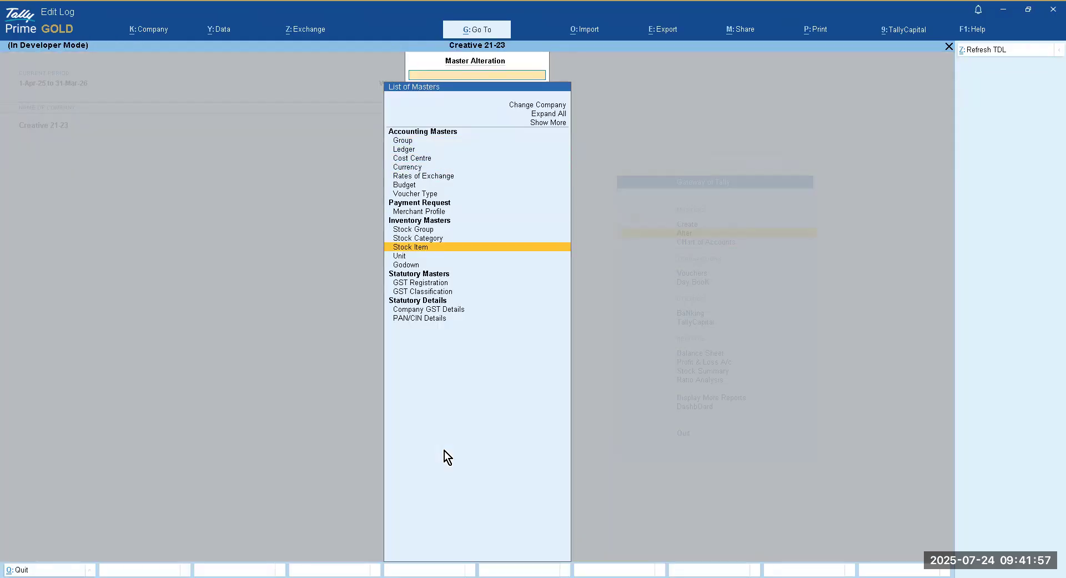
pyautogui.press('Return')
# Browse the stock item names down to Tally Server 9, and return to the main menu without altering any item
pyautogui.press('Down')
pyautogui.press('Down')
pyautogui.press('Down')
pyautogui.press('Down')
pyautogui.press('Down')
pyautogui.press('Down')
pyautogui.press('Down')
pyautogui.press('Down')
pyautogui.press('Down')
pyautogui.press('Down')
pyautogui.press('Down')
pyautogui.press('Down')
pyautogui.press('Down')
pyautogui.press('Down')
pyautogui.press('Down')
pyautogui.press('Down')
pyautogui.press('Down')
pyautogui.press('Down')
pyautogui.press('Down')
pyautogui.press('Down')
pyautogui.press('Down')
pyautogui.press('Down')
pyautogui.press('Down')
pyautogui.press('Down')
pyautogui.press('Down')
pyautogui.press('Down')
pyautogui.press('Down')
pyautogui.press('Down')
pyautogui.press('Down')
pyautogui.press('Down')
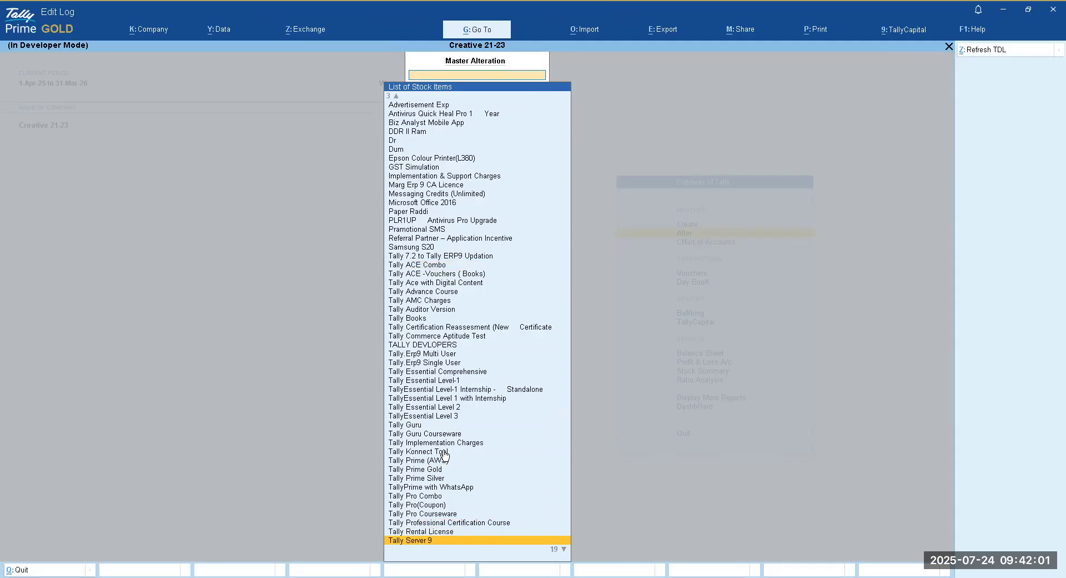
pyautogui.press('Escape')
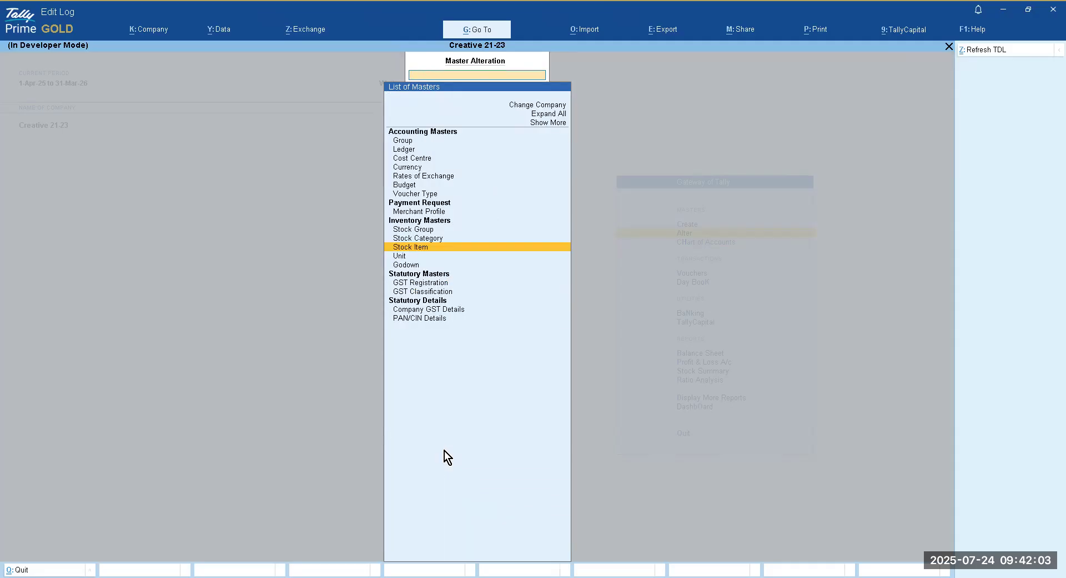
pyautogui.press('Escape')
pyautogui.press('Escape')
pyautogui.press('Escape')
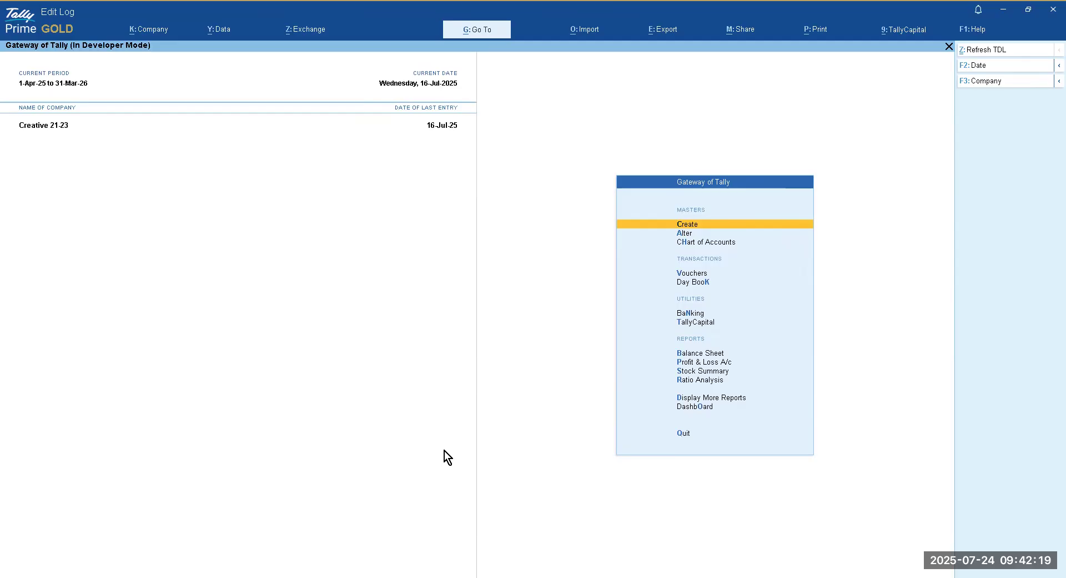
# Open the MSME Form 1 Annexure from the statutory reports and drill down to the bills of Techguy Technologies Private Limited
pyautogui.press('d')
pyautogui.press('o')
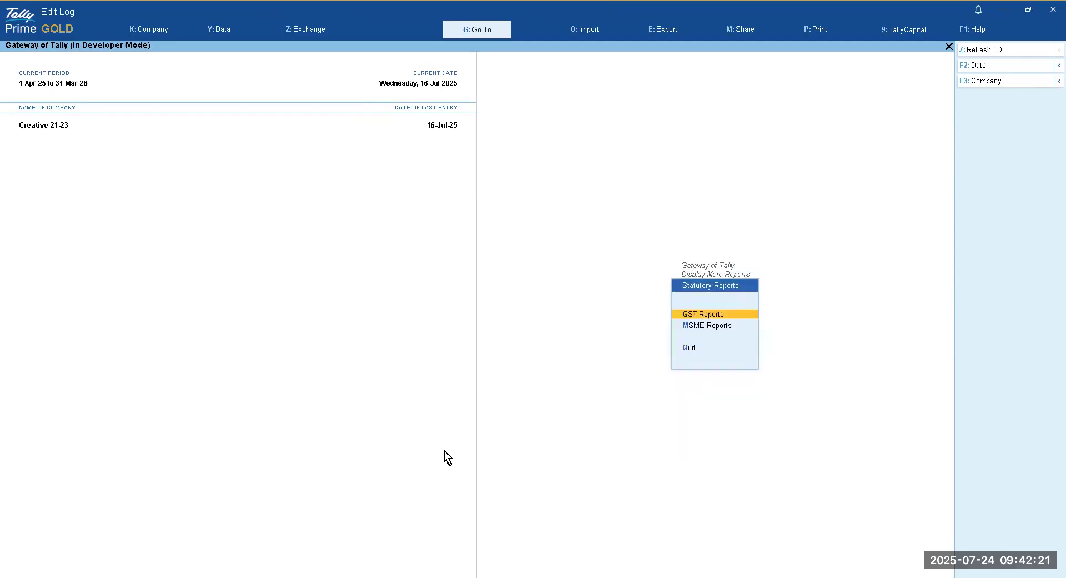
pyautogui.press('Down')
pyautogui.press('Return')
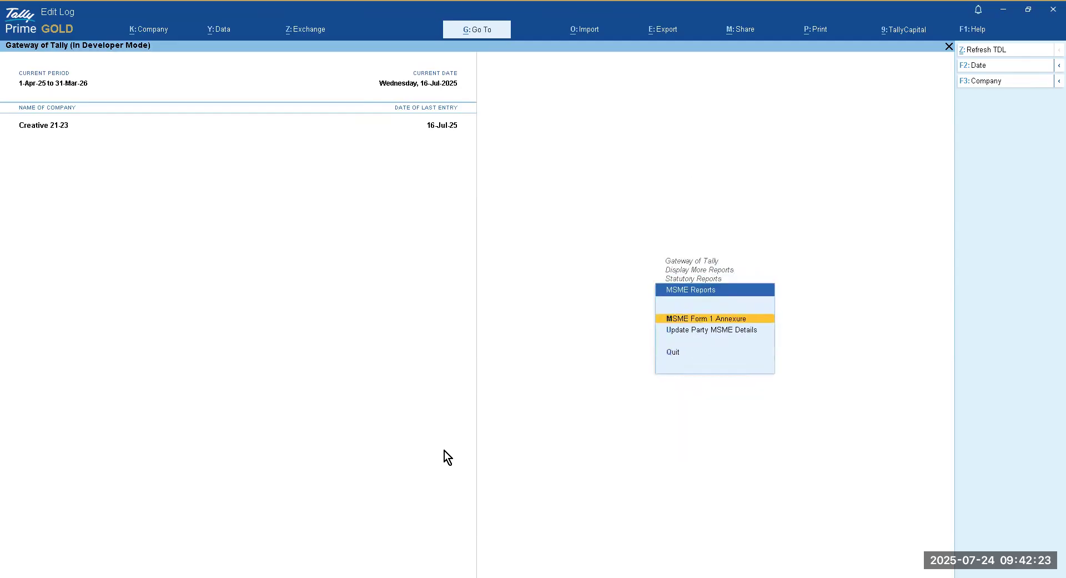
pyautogui.press('Down')
pyautogui.press('Up')
pyautogui.press('Return')
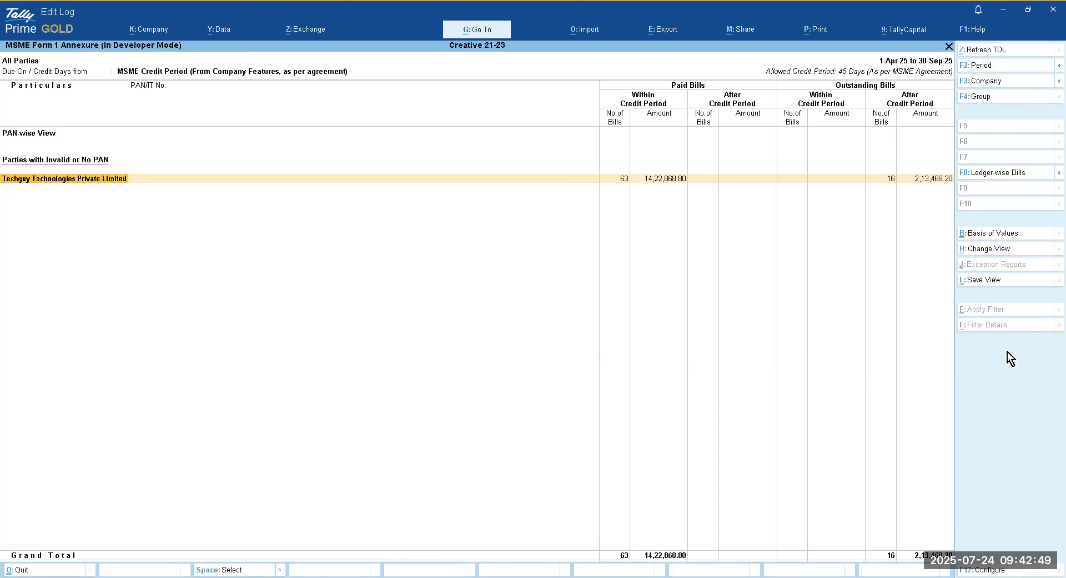
pyautogui.press('Return')
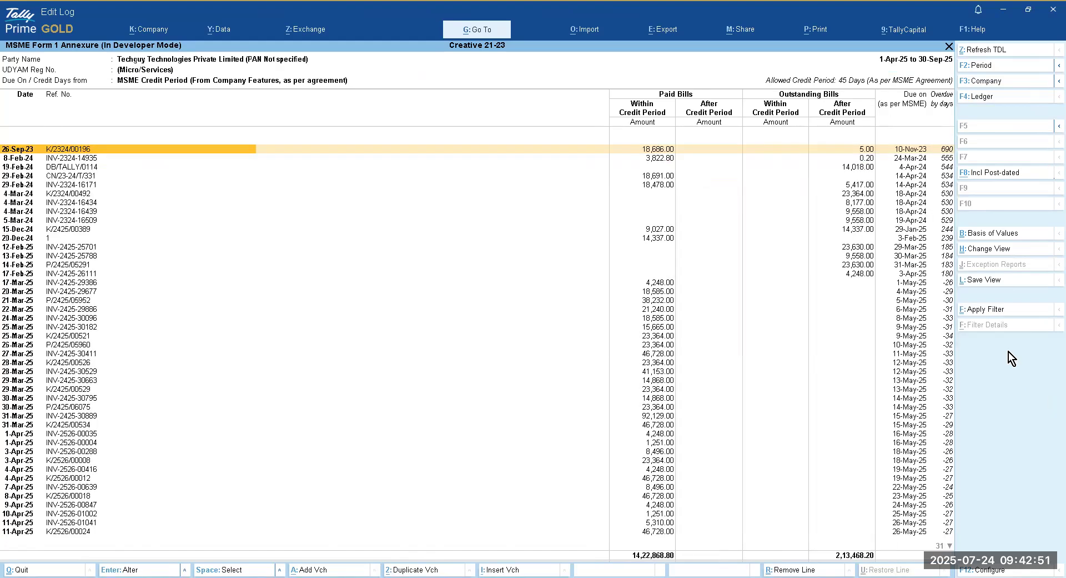
# Examine the party's paid and outstanding bills along with their MSME due dates and overdue days
pyautogui.click(528, 238)
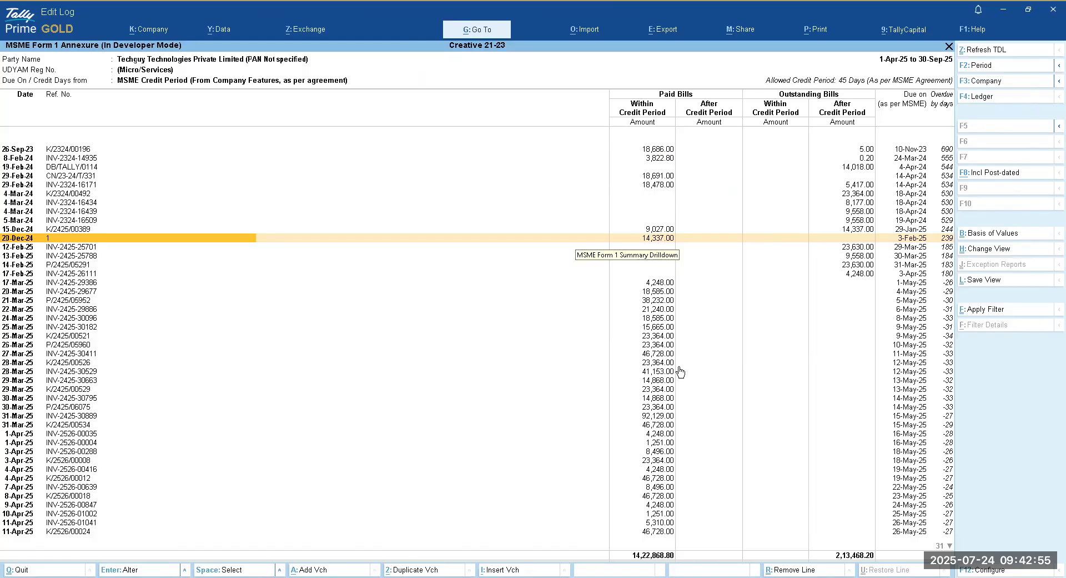
pyautogui.press('Down')
pyautogui.press('Down')
pyautogui.press('Down')
pyautogui.press('Down')
pyautogui.press('Down')
pyautogui.press('Down')
pyautogui.press('Down')
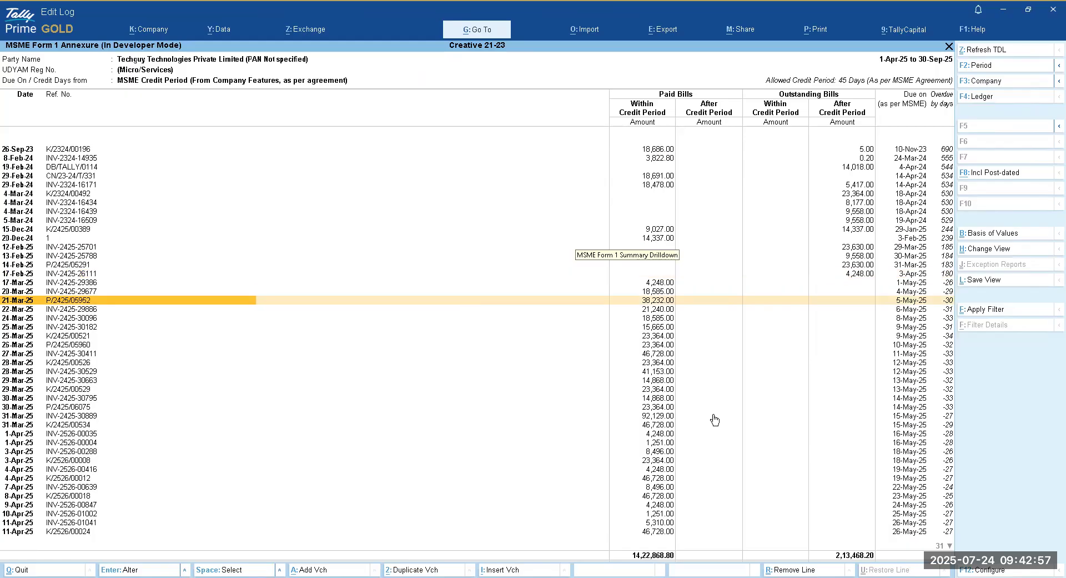
pyautogui.press('Up')
pyautogui.press('Up')
pyautogui.press('Up')
pyautogui.press('Up')
pyautogui.press('Up')
pyautogui.press('Up')
pyautogui.press('Up')
pyautogui.press('Up')
pyautogui.press('Up')
pyautogui.press('Up')
pyautogui.press('Up')
pyautogui.press('Up')
pyautogui.press('Up')
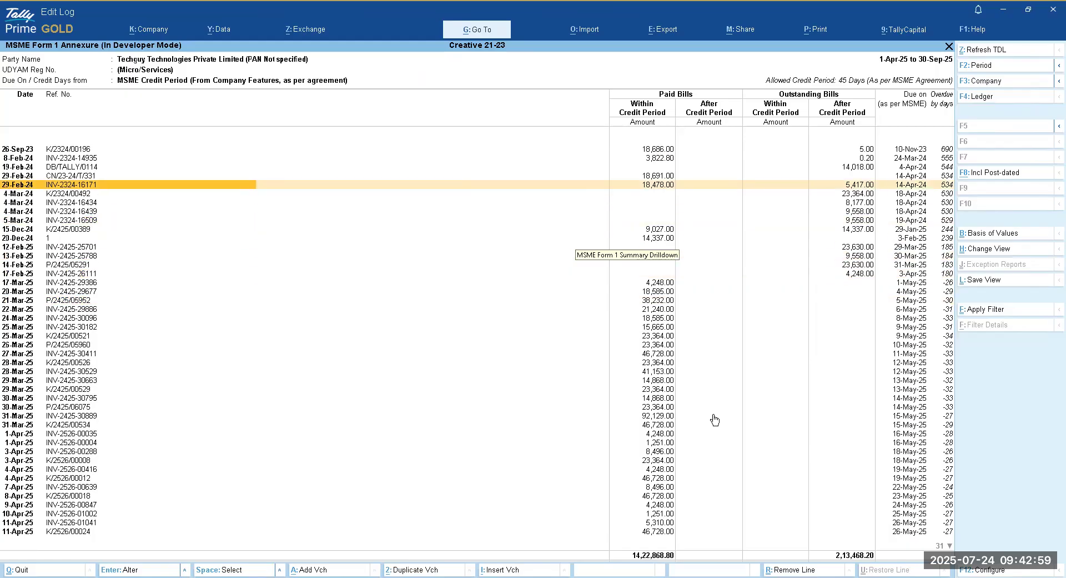
# Configure the bill report to show Cleared On, Credit Days and the number of days till Due Date
pyautogui.press('F12')
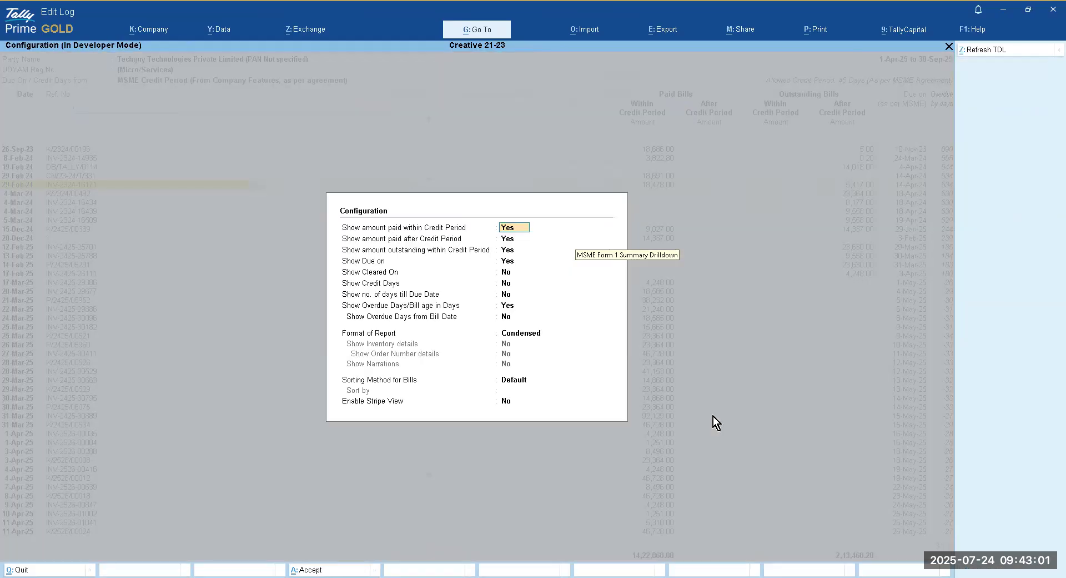
pyautogui.press('Down')
pyautogui.press('Down')
pyautogui.press('Down')
pyautogui.press('Down')
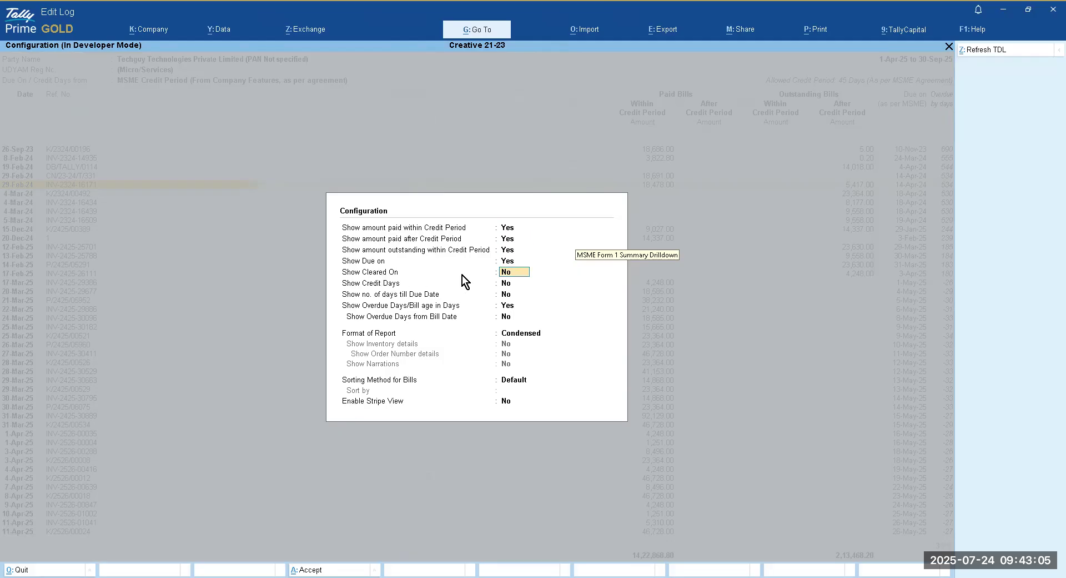
pyautogui.press('y')
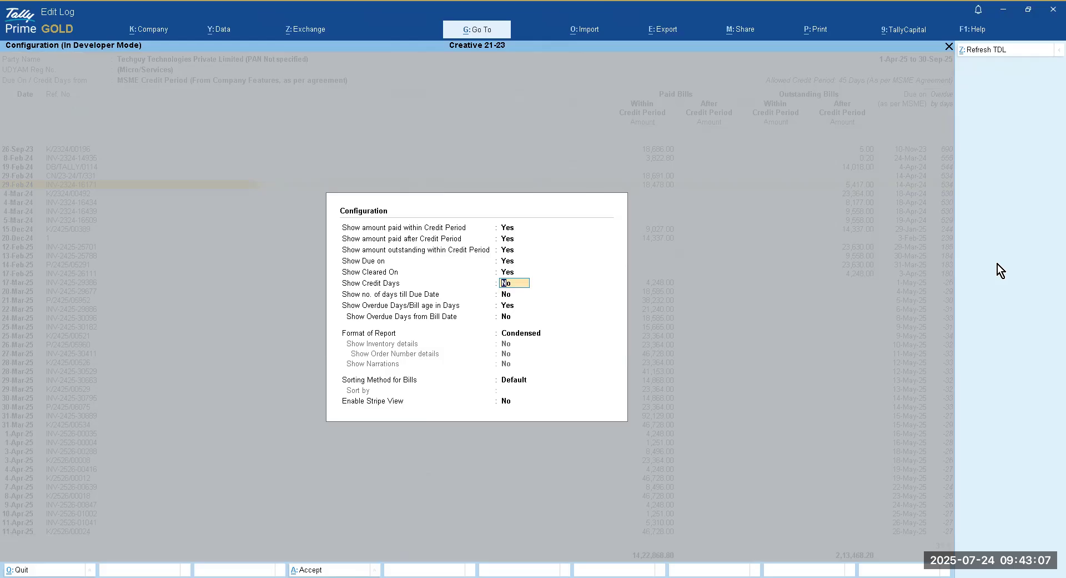
pyautogui.press('y')
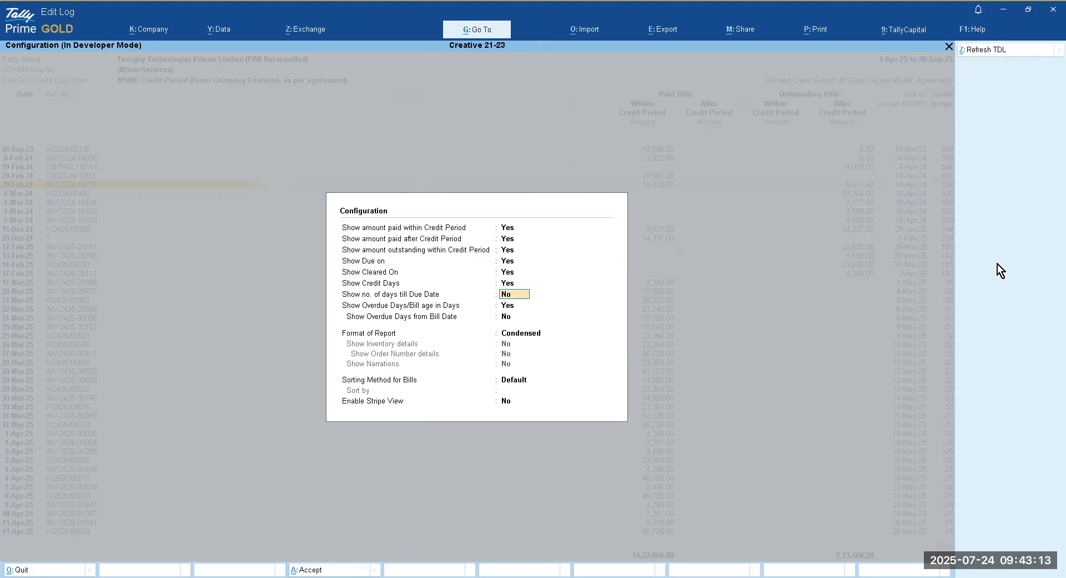
pyautogui.press('y')
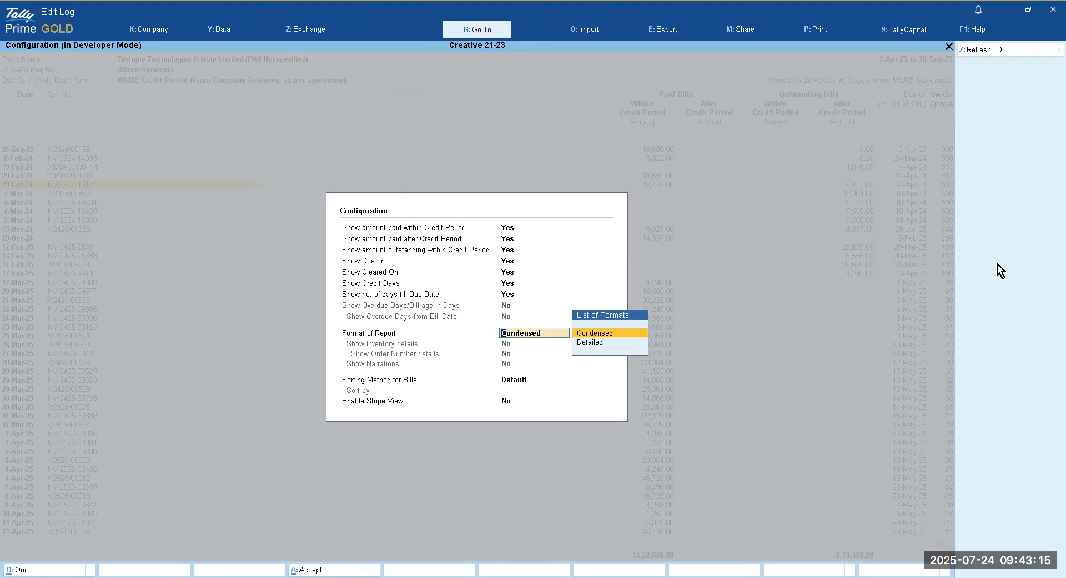
pyautogui.hotkey('ctrl', 'a')
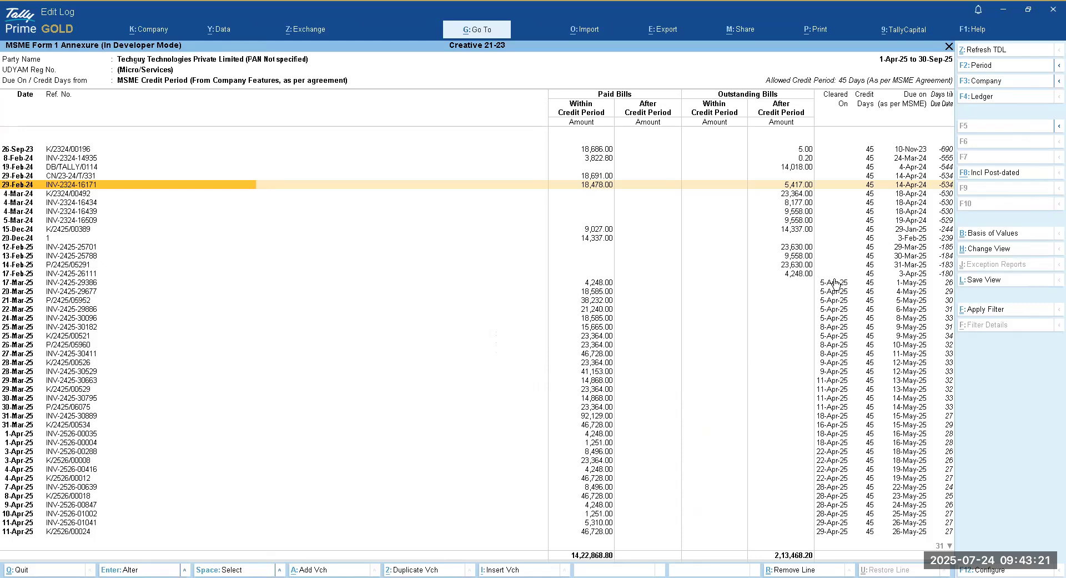
# Expand the bill list to show each bill's vouchers, review it back to the first bill, and return to the condensed format
pyautogui.click(598, 283)
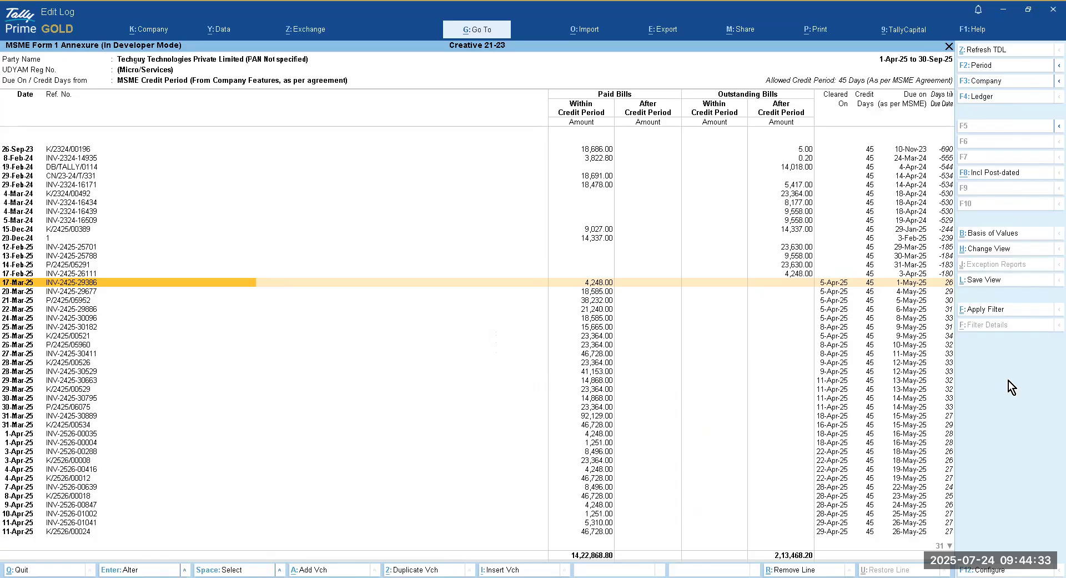
pyautogui.hotkey('alt', 'F5')
pyautogui.press('Up')
pyautogui.press('Up')
pyautogui.press('Up')
pyautogui.press('Up')
pyautogui.press('Up')
pyautogui.press('Up')
pyautogui.press('Up')
pyautogui.press('Up')
pyautogui.press('Up')
pyautogui.press('Up')
pyautogui.press('Up')
pyautogui.press('Up')
pyautogui.press('Up')
pyautogui.press('Up')
pyautogui.press('Up')
pyautogui.press('Up')
pyautogui.press('Up')
pyautogui.press('Up')
pyautogui.press('Up')
pyautogui.press('Up')
pyautogui.press('Up')
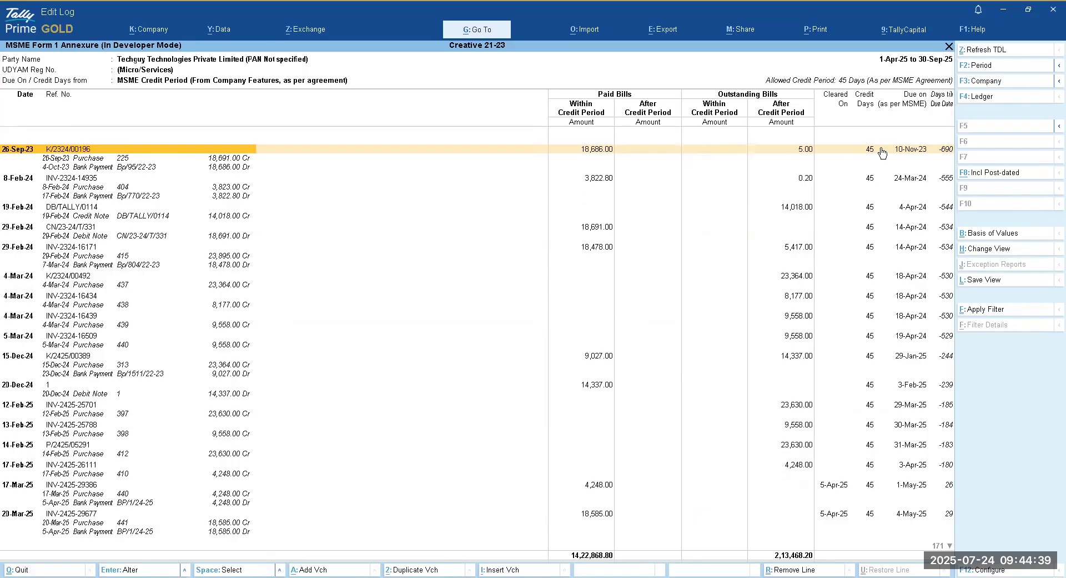
pyautogui.hotkey('alt', 'F5')
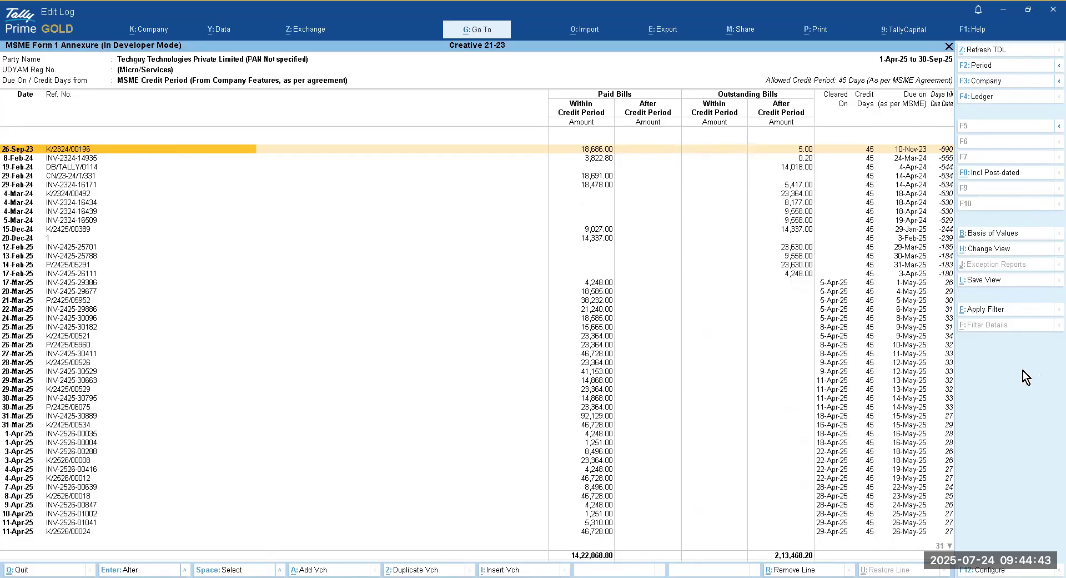
# Set the bill report's Due On date to be based on the credit period in Bill-wise Details (as per invoice)
pyautogui.click(1011, 238)
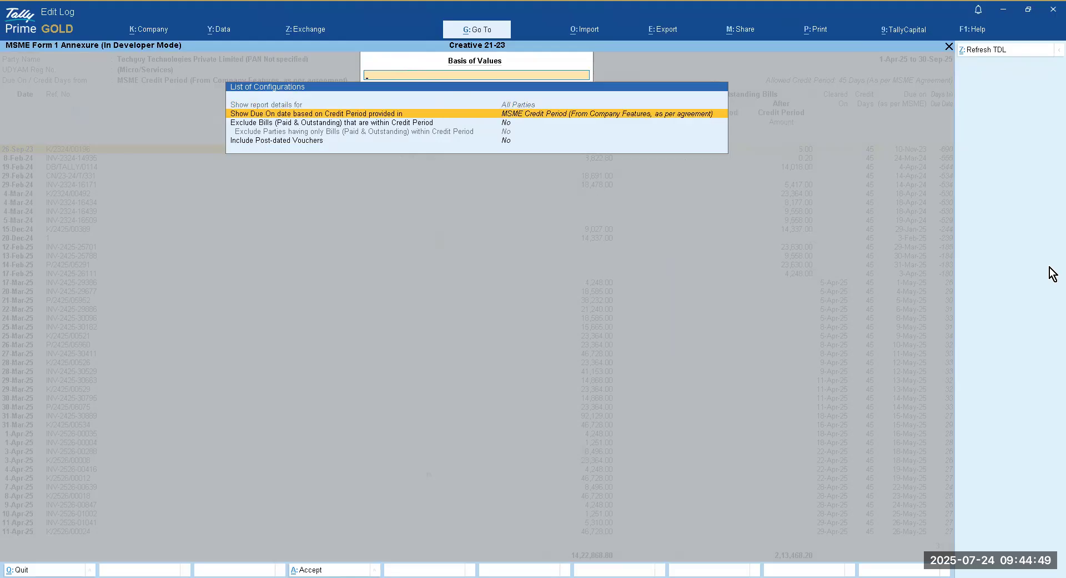
pyautogui.press('Return')
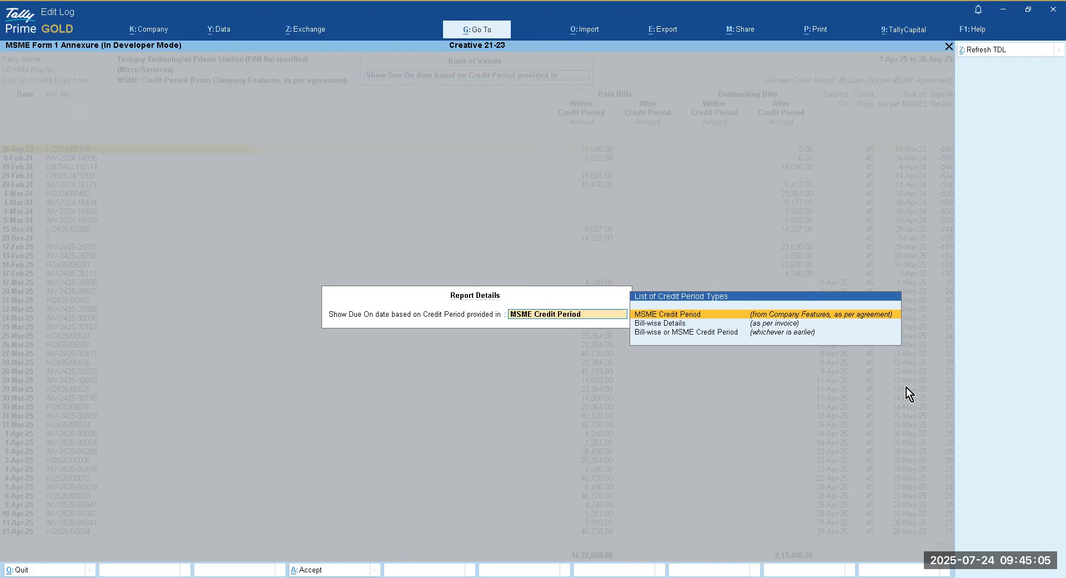
pyautogui.press('Down')
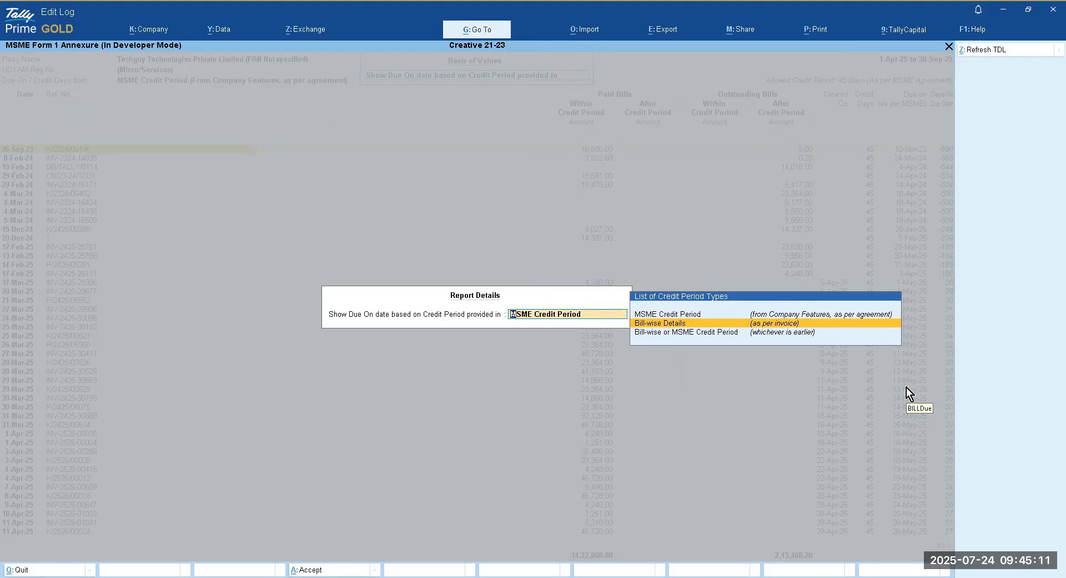
pyautogui.press('Down')
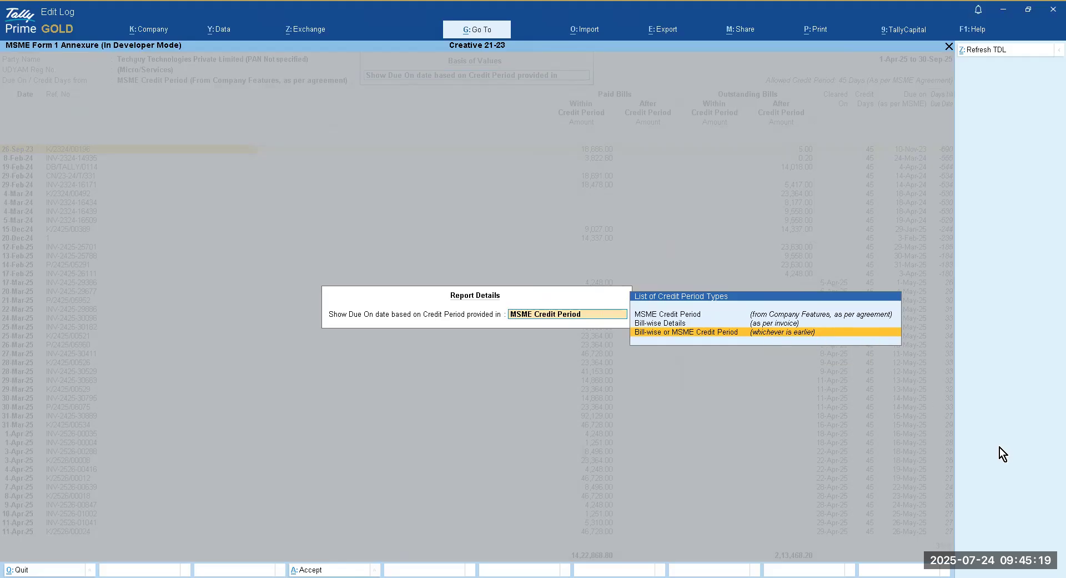
pyautogui.press('Up')
pyautogui.press('Return')
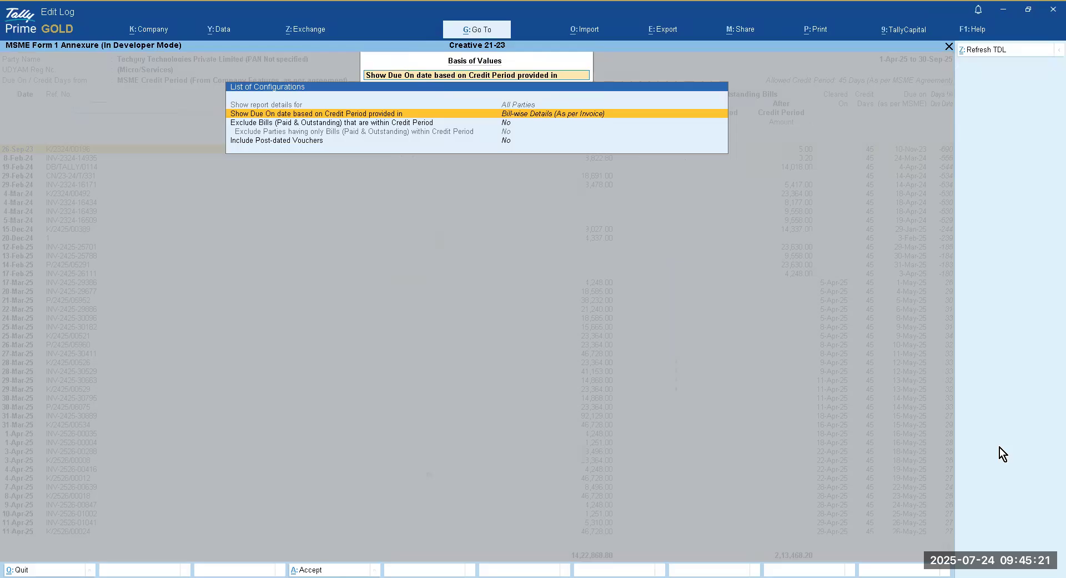
pyautogui.hotkey('ctrl', 'a')
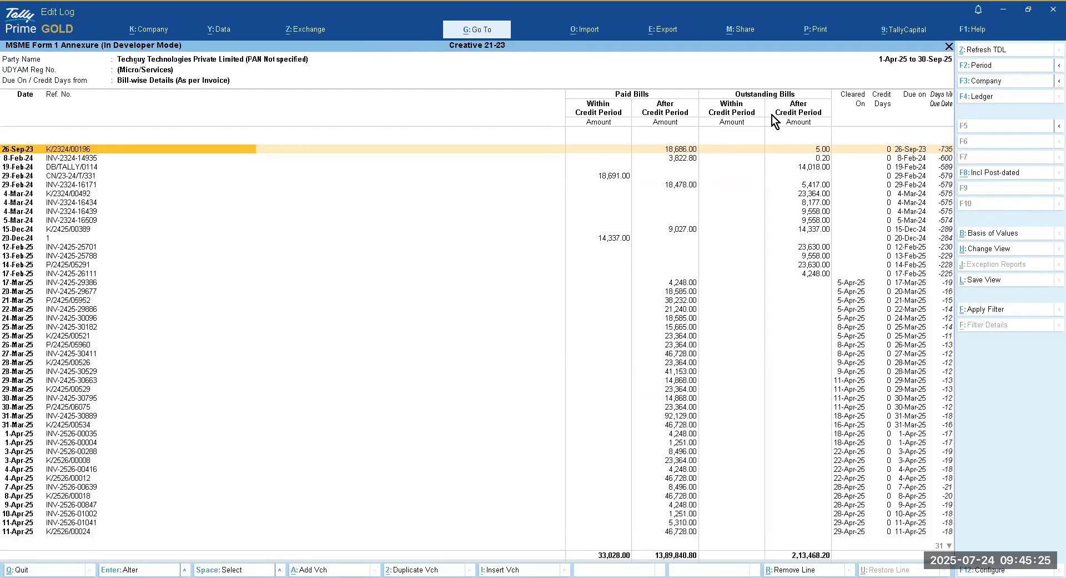
# Return to the all-parties MSME summary and reopen the bill details of Techguy Technologies Private Limited
pyautogui.press('Escape')
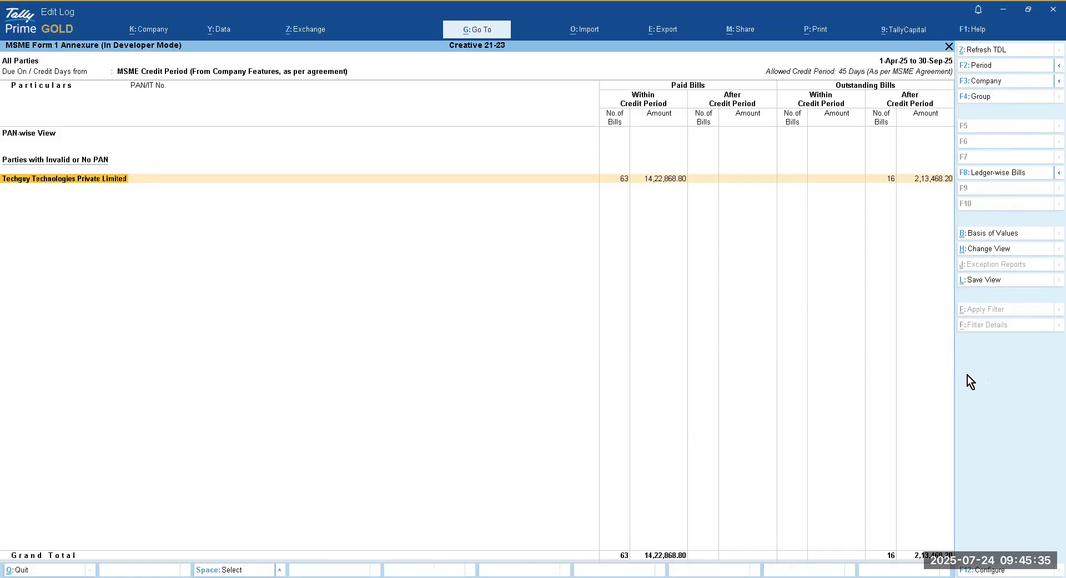
pyautogui.press('ctrl')
pyautogui.press('Return')
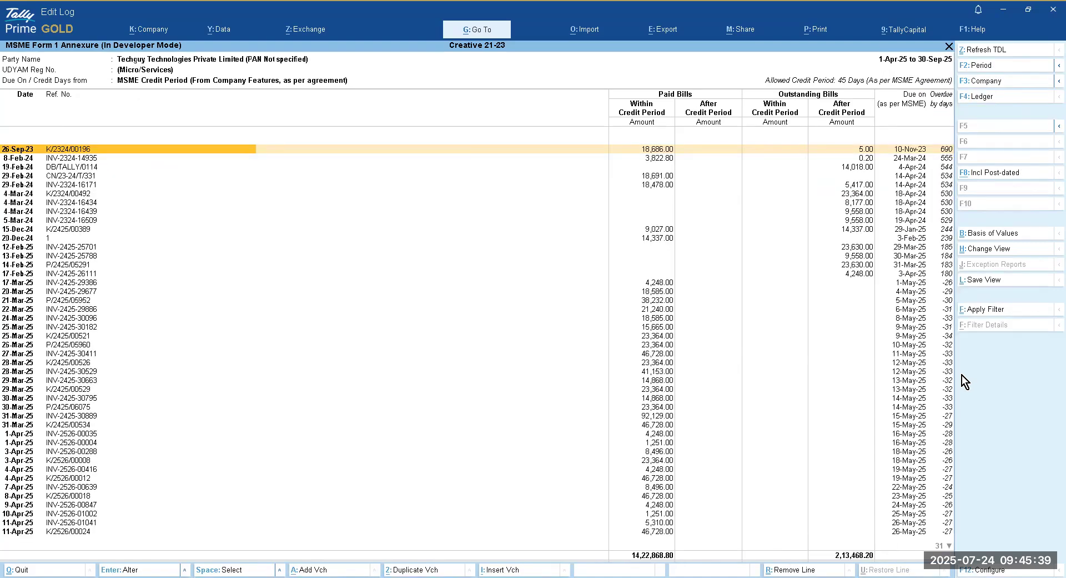
# Expand bill K/2324/00196, open its purchase voucher, and view the party's ledger master for its default credit period
pyautogui.hotkey('shift', 'Return')
pyautogui.press('Down')
pyautogui.press('Return')
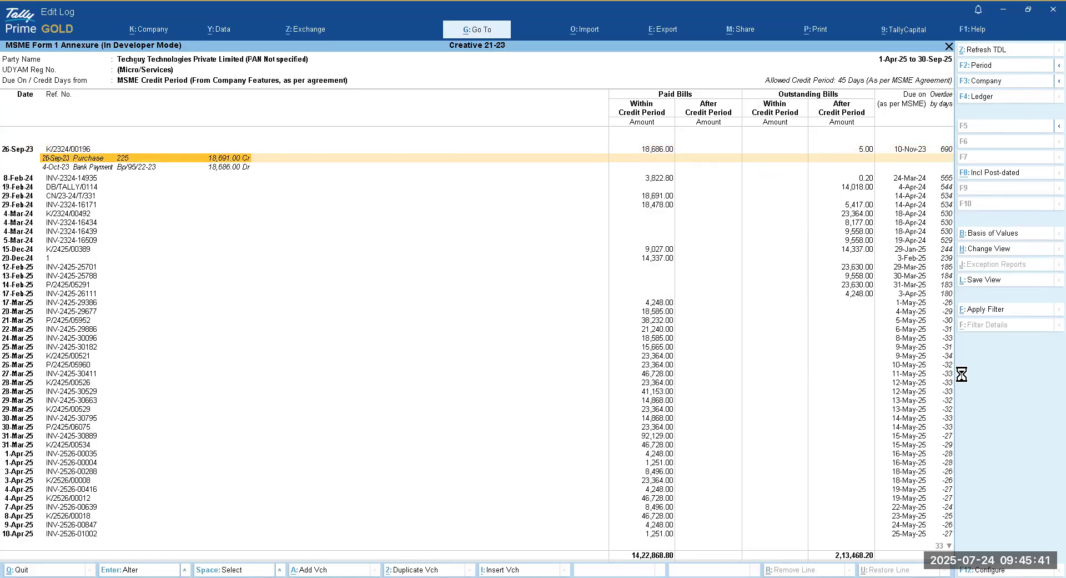
pyautogui.press('Return')
pyautogui.press('Return')
pyautogui.press('Return')
pyautogui.hotkey('ctrl', 'Return')
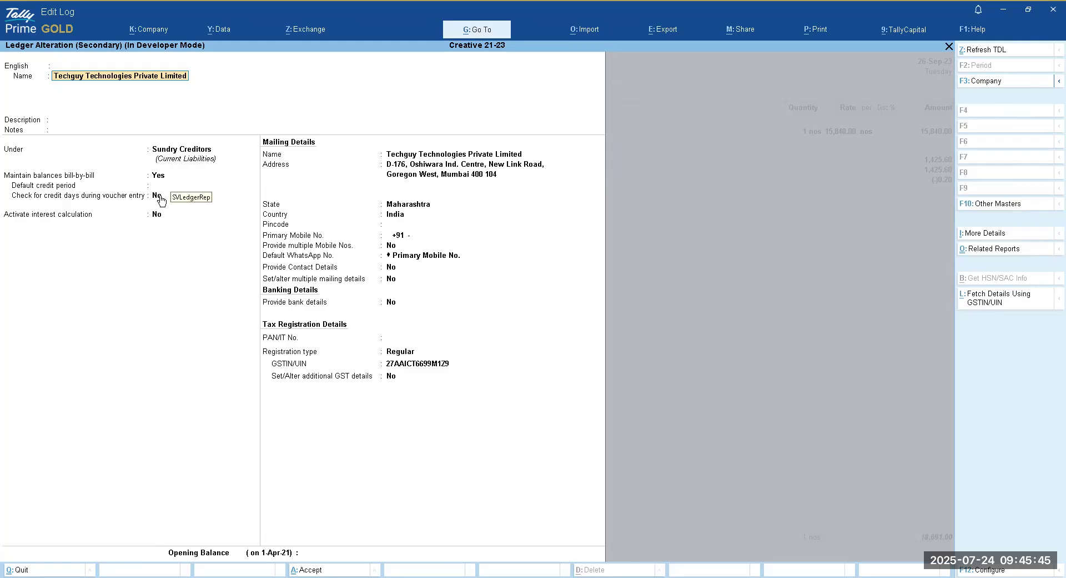
# Leave the ledger and voucher without changes and collapse the voucher details of bill K/2324/00196
pyautogui.press('BackSpace')
pyautogui.press('Escape')
pyautogui.press('Escape')
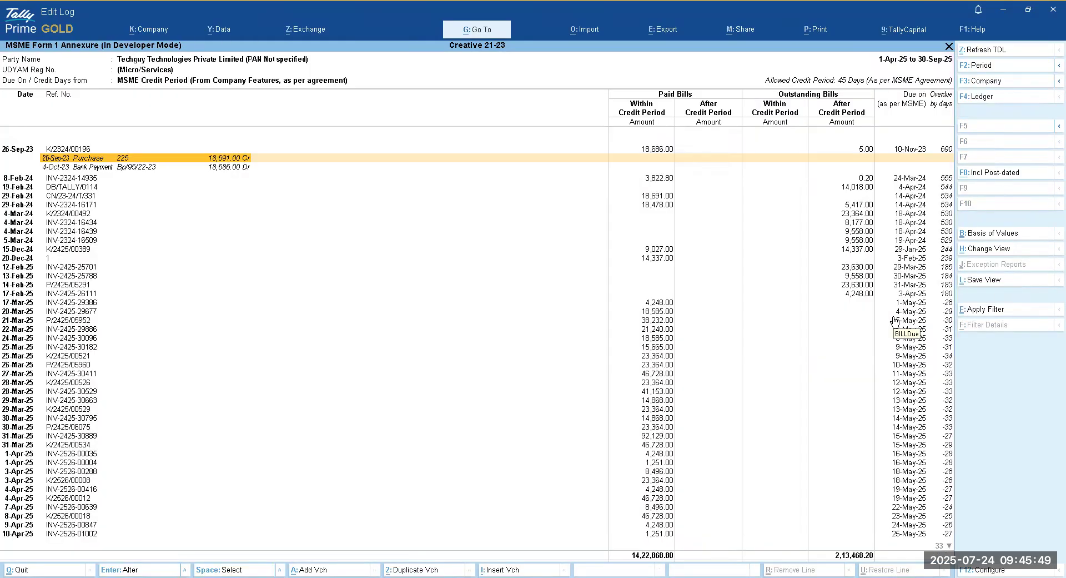
pyautogui.press('Up')
pyautogui.hotkey('shift', 'Return')
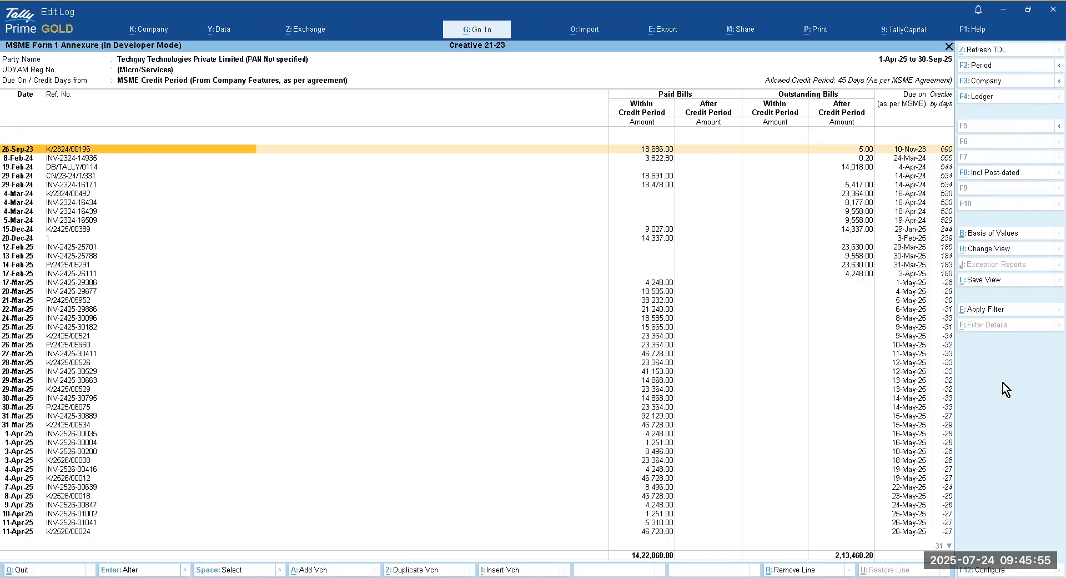
# Open the Credit Days Allowed for Micro & Small Parties details in the company features
pyautogui.press('F11')
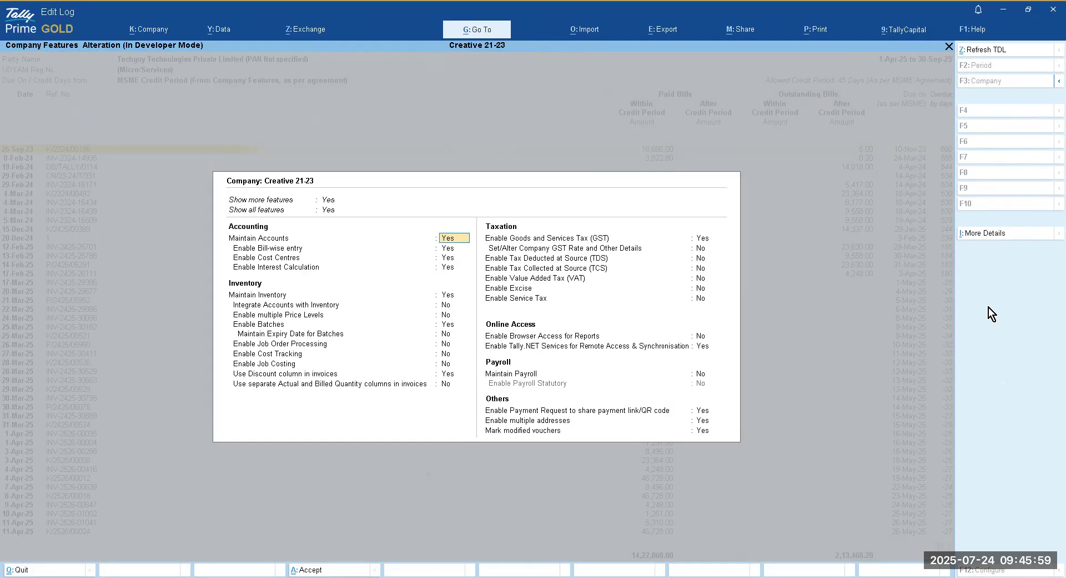
pyautogui.click(980, 233)
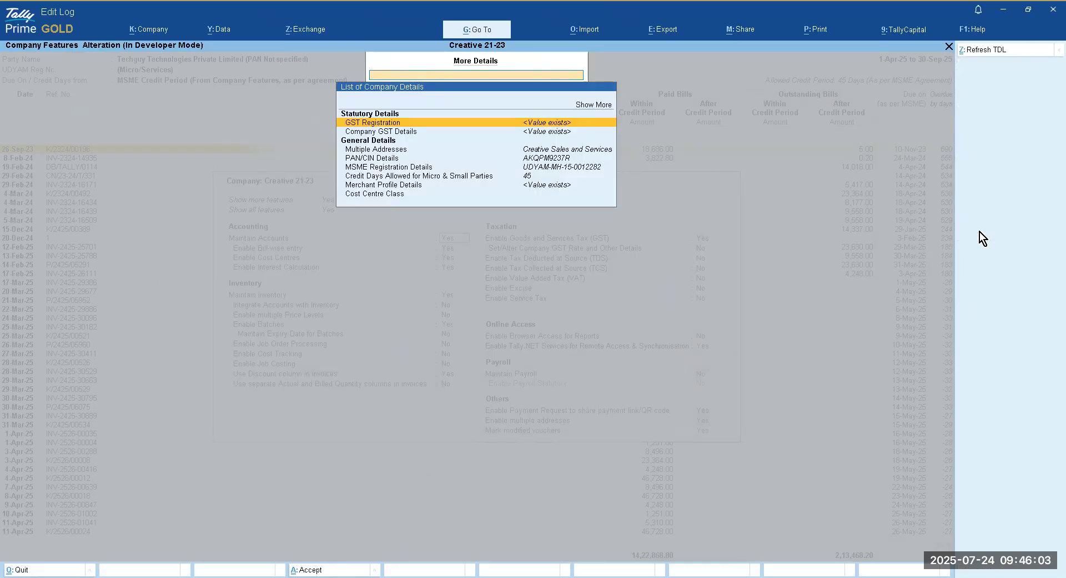
pyautogui.press('Down')
pyautogui.press('Down')
pyautogui.press('Down')
pyautogui.press('Down')
pyautogui.press('Down')
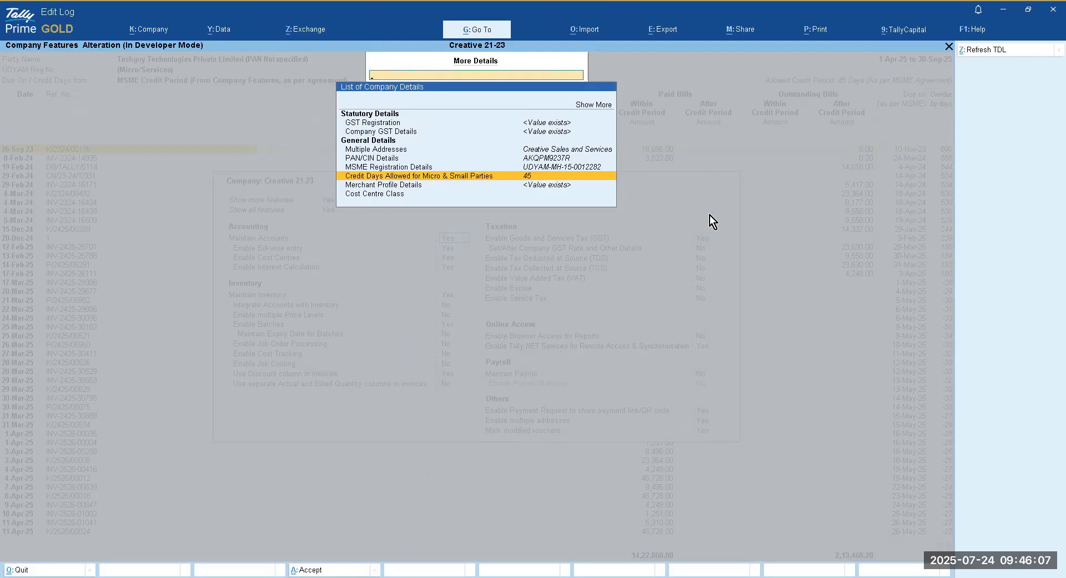
pyautogui.press('Return')
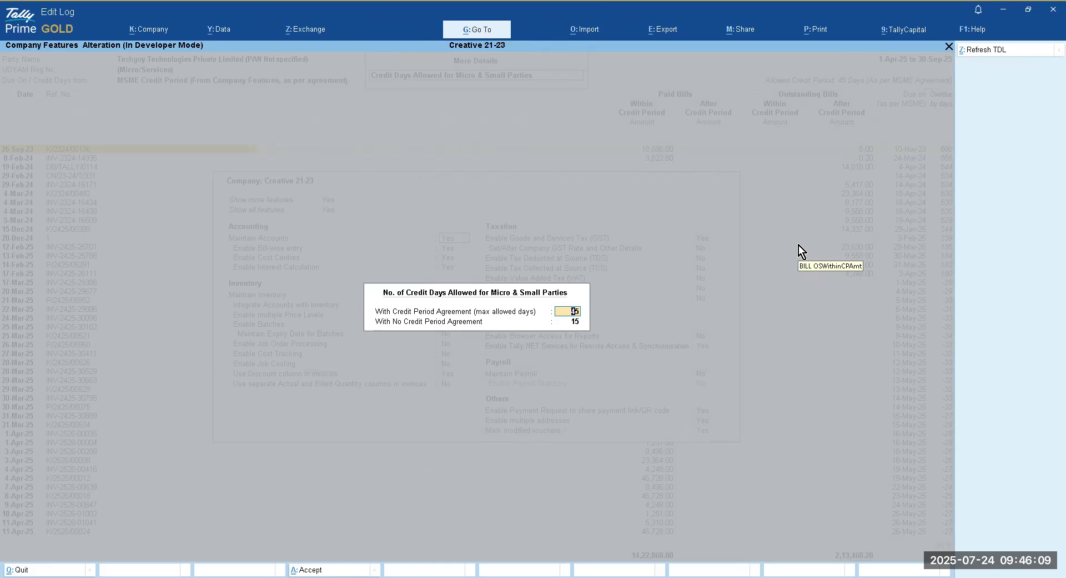
# Set the maximum allowed credit days for parties with a credit period agreement to 180
pyautogui.write('180')
pyautogui.press('Return')
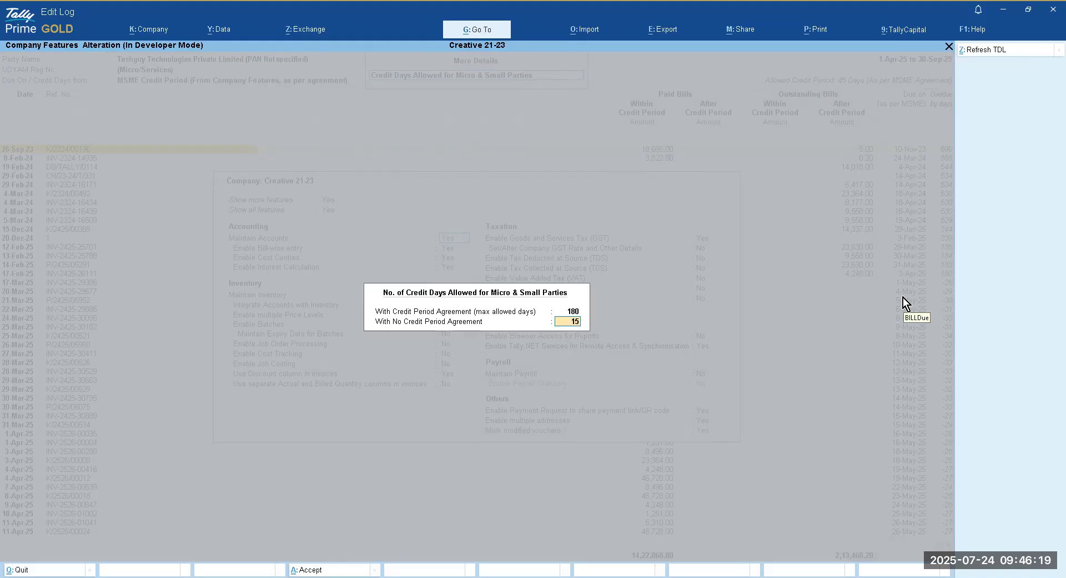
pyautogui.press('Up')
pyautogui.write('15')
pyautogui.press('Return')
pyautogui.write('180')
pyautogui.press('Up')
pyautogui.press('Return')
pyautogui.press('Return')
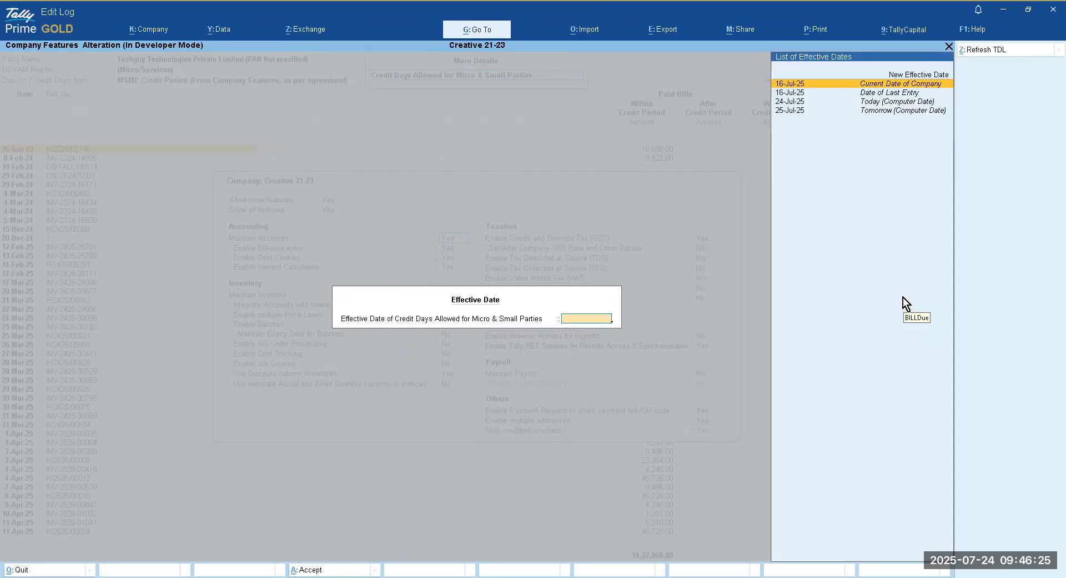
# Make the allowed credit days effective from 1.4.22 and save the company features
pyautogui.write('1')
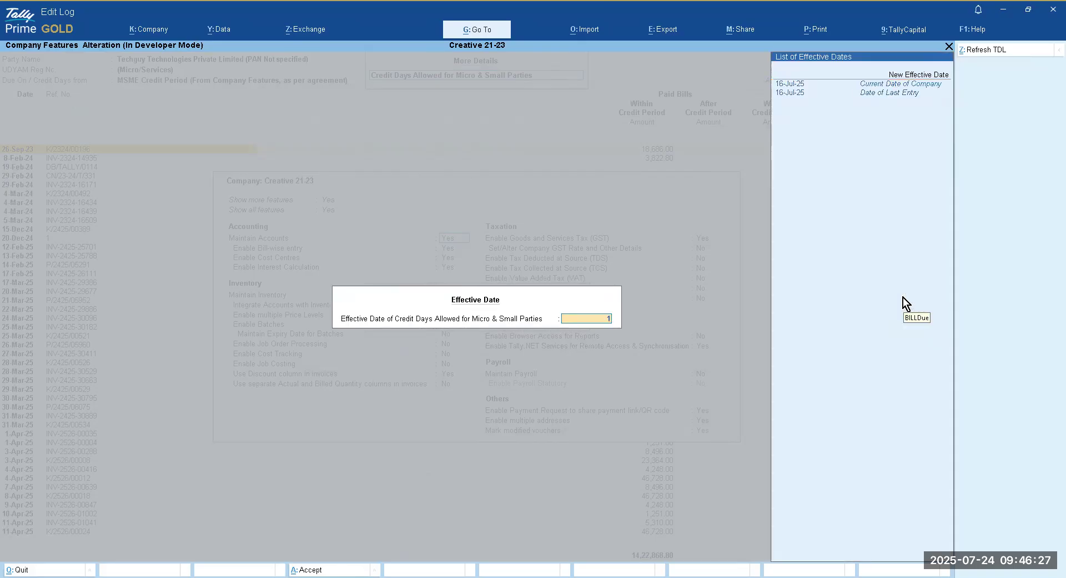
pyautogui.write('.4.25')
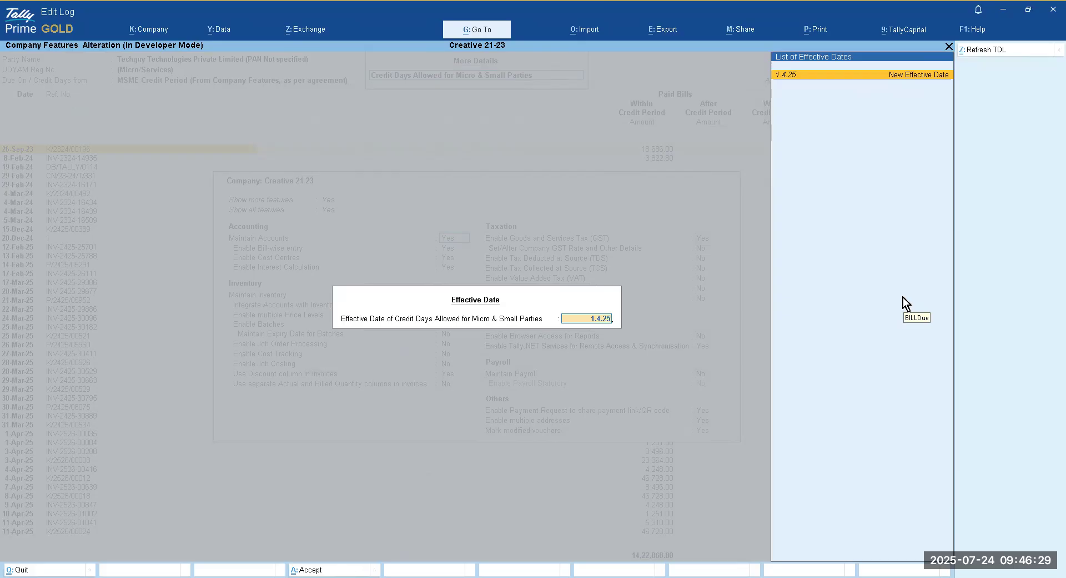
pyautogui.press('BackSpace')
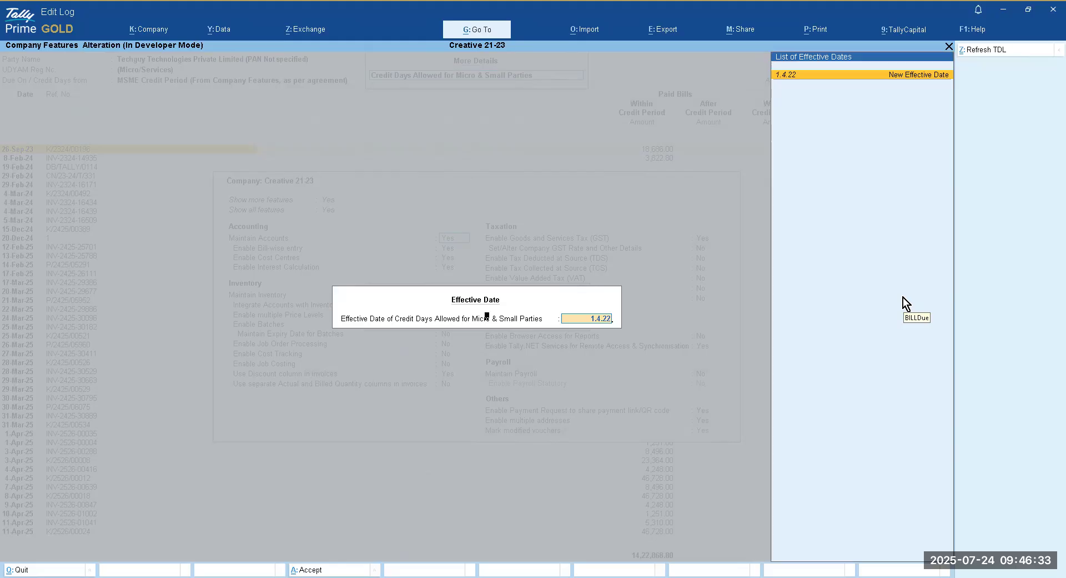
pyautogui.press('Return')
pyautogui.press('Return')
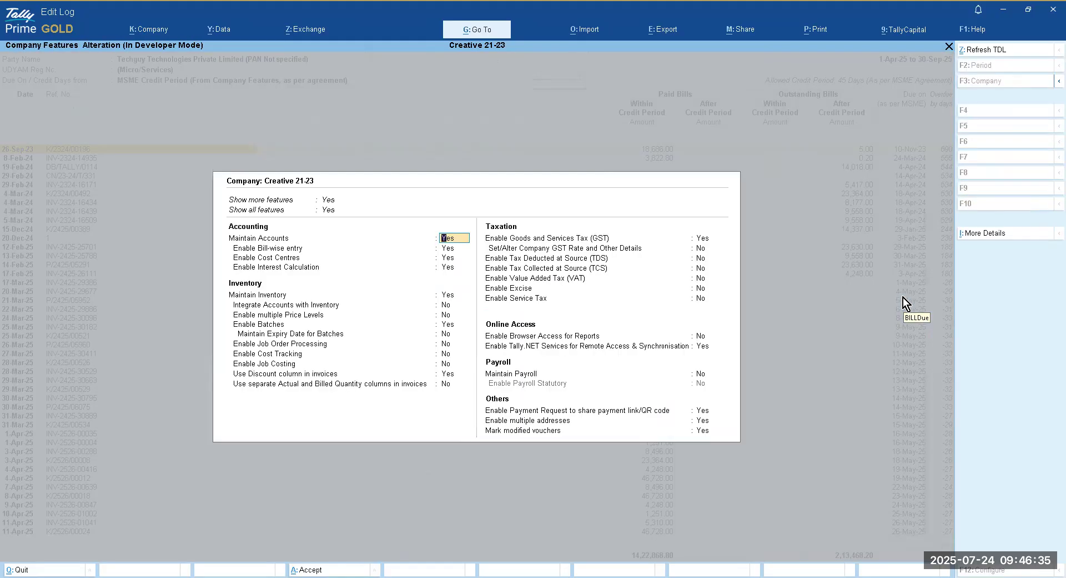
pyautogui.hotkey('ctrl', 'a')
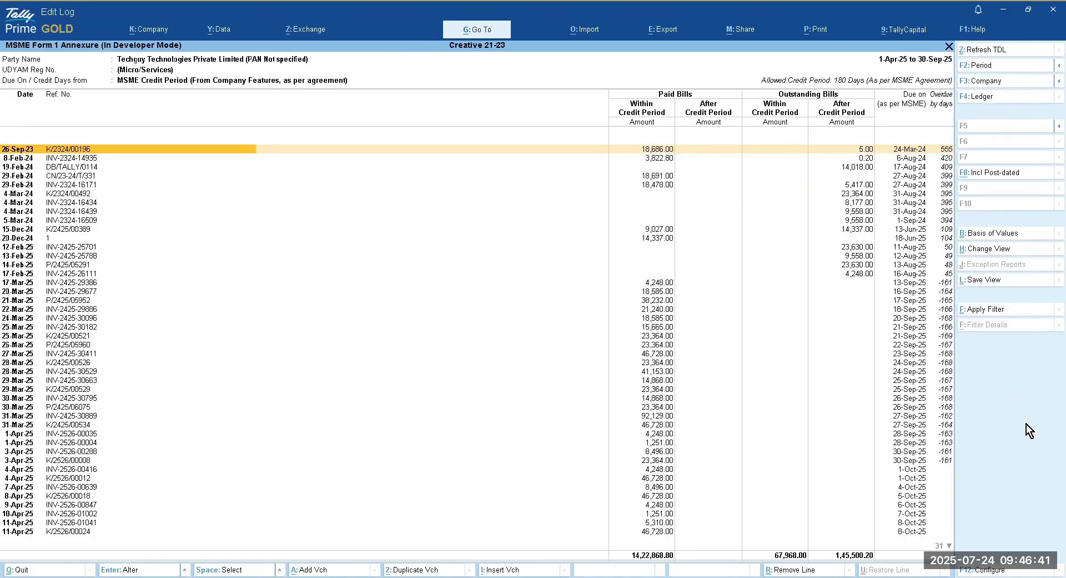
# Examine the Due on dates, overdue days and outstanding amounts of the party's bills through to the last bill
pyautogui.press('Down')
pyautogui.press('Down')
pyautogui.press('Down')
pyautogui.press('Down')
pyautogui.press('Down')
pyautogui.press('Down')
pyautogui.press('Down')
pyautogui.press('Down')
pyautogui.press('Down')
pyautogui.press('Down')
pyautogui.press('Down')
pyautogui.press('Down')
pyautogui.press('Down')
pyautogui.press('Down')
pyautogui.press('Down')
pyautogui.press('Down')
pyautogui.press('Down')
pyautogui.press('Down')
pyautogui.press('Down')
pyautogui.press('Down')
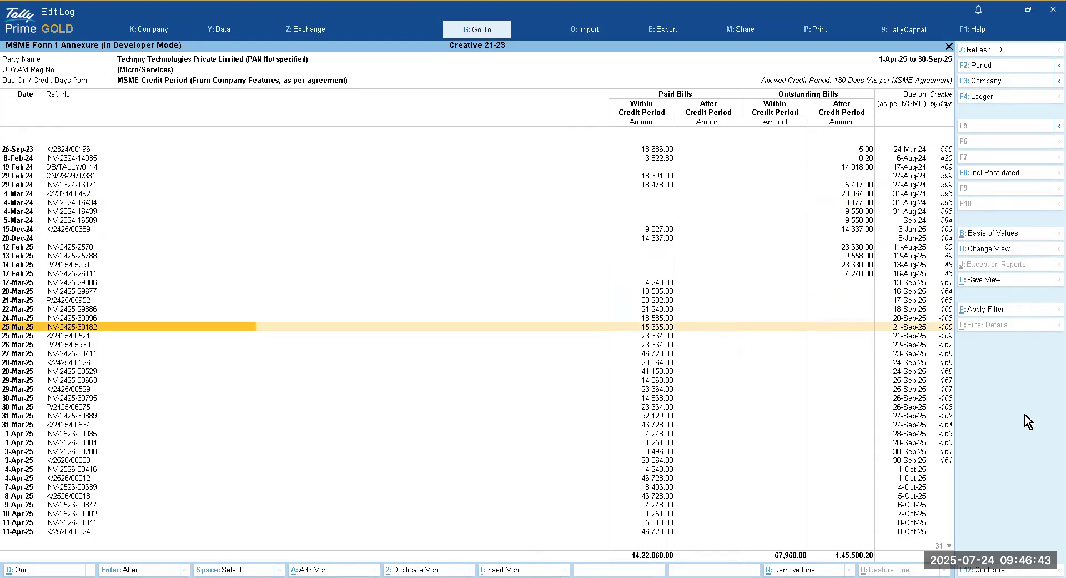
pyautogui.press('Up')
pyautogui.press('Up')
pyautogui.press('Up')
pyautogui.press('Up')
pyautogui.press('Up')
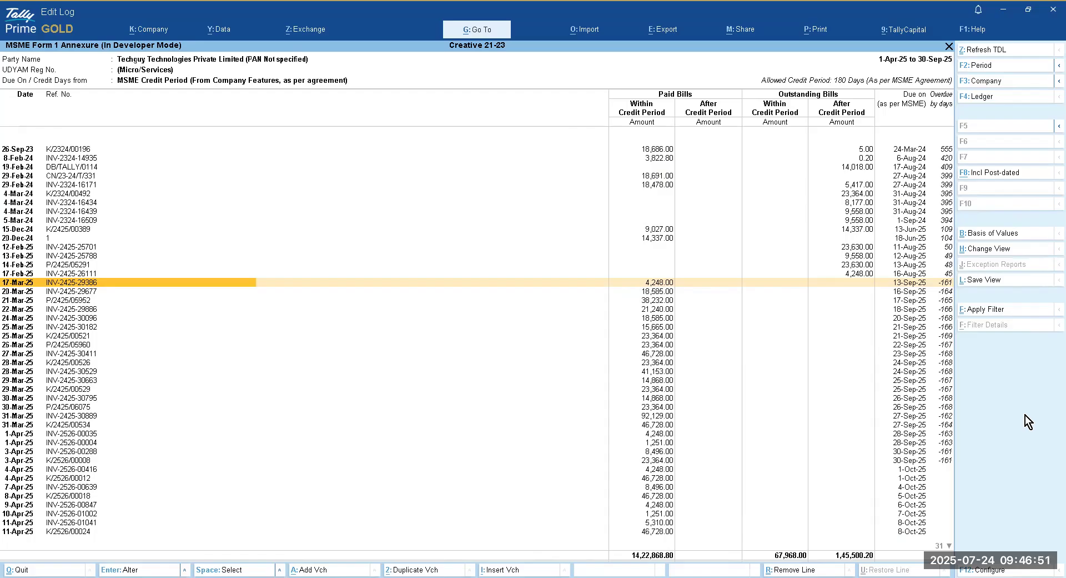
pyautogui.press('End')
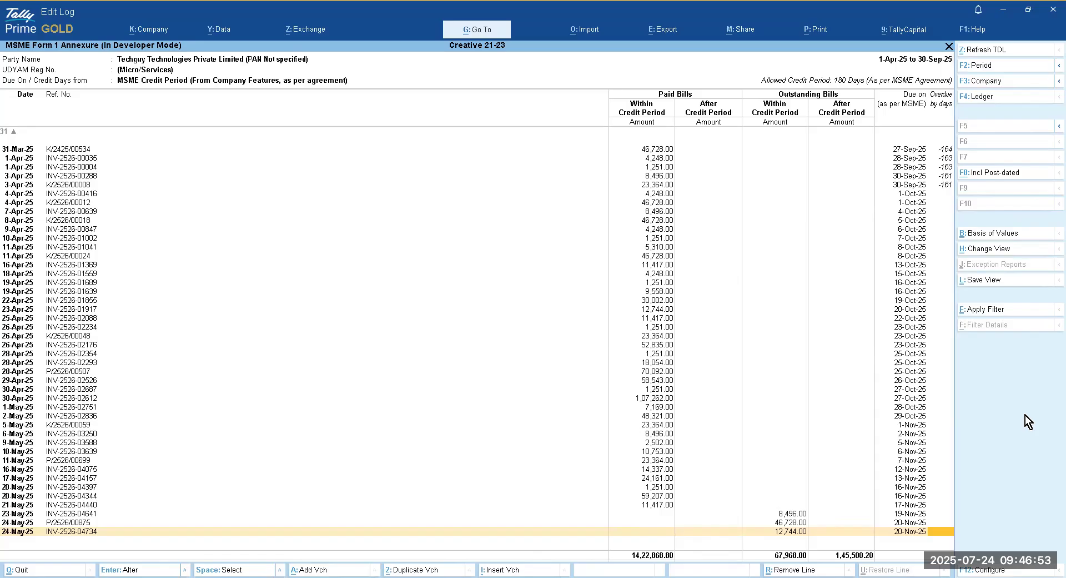